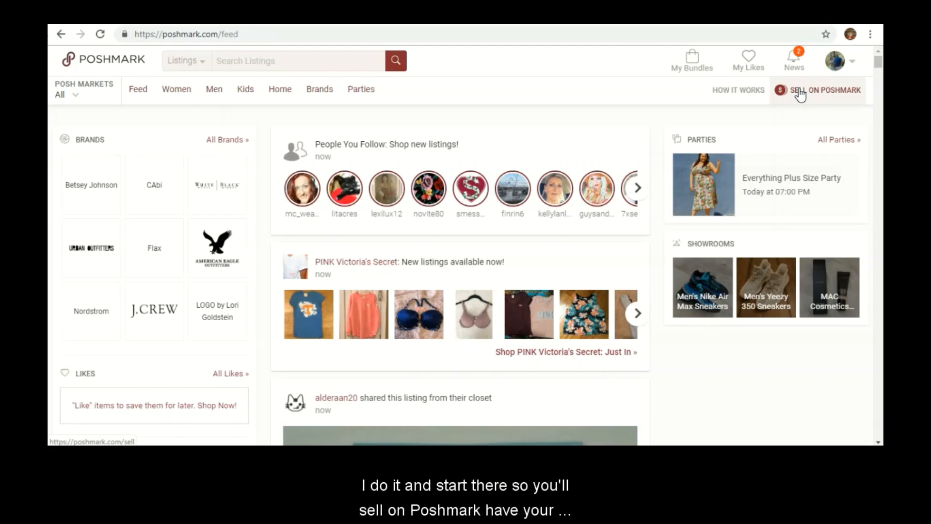
Open the Sell on Poshmark page.
{"action": "left_click", "coordinate": [800, 96]}
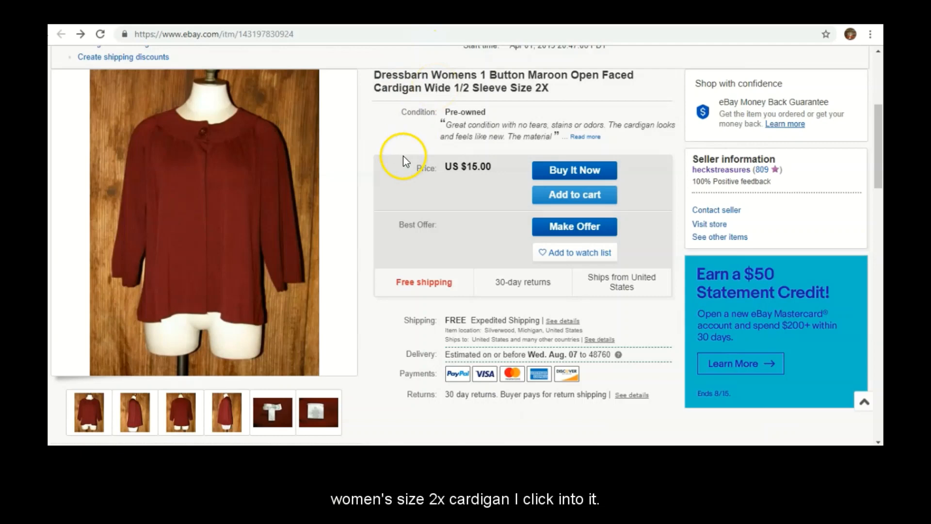
Switch to the eBay listing of the maroon Dressbarn cardigan and open its main photo in the enlarged view.
{"action": "left_click", "coordinate": [216, 207]}
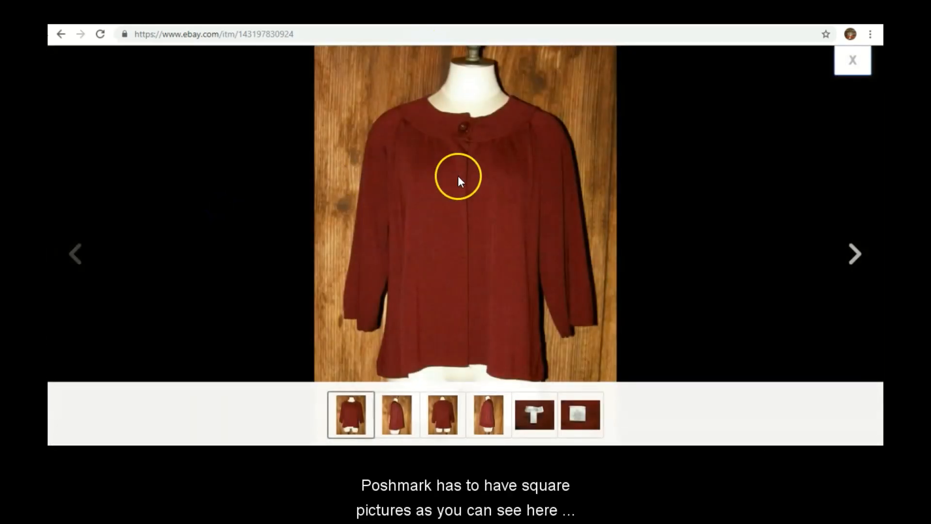
{"action": "right_click", "coordinate": [458, 175]}
{"action": "left_click", "coordinate": [468, 188]}
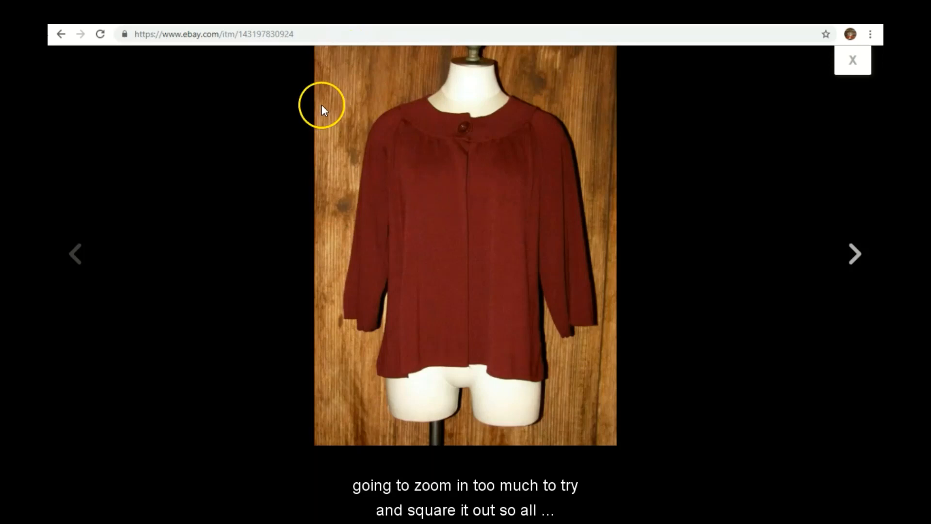
{"action": "mouse_move", "coordinate": [613, 301]}
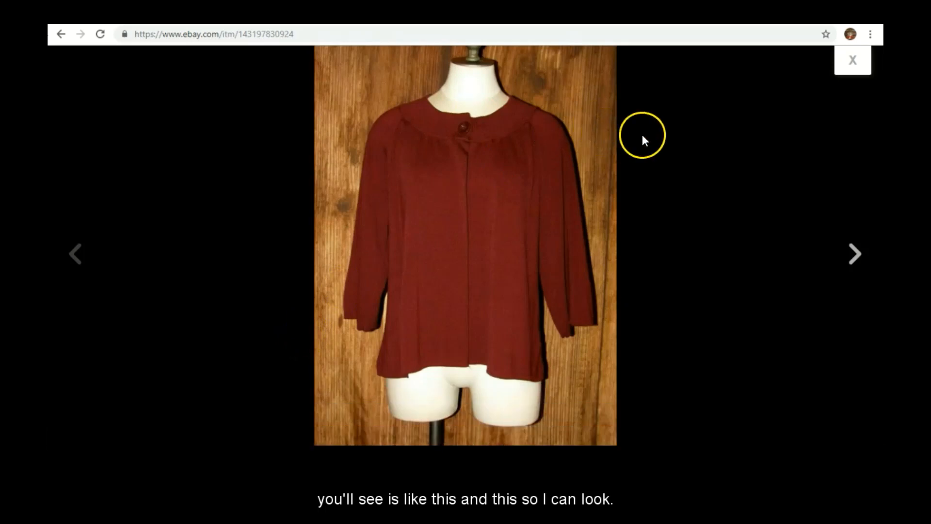
Start saving the front photo, add a new folder in Betseyville, and rename the existing folder called New folder as Dressbarn.
{"action": "right_click", "coordinate": [490, 162]}
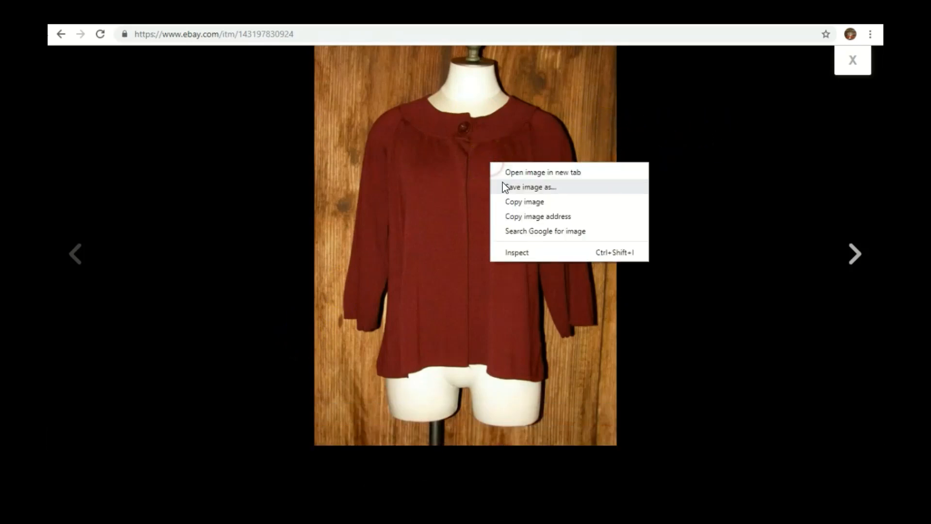
{"action": "left_click", "coordinate": [505, 185]}
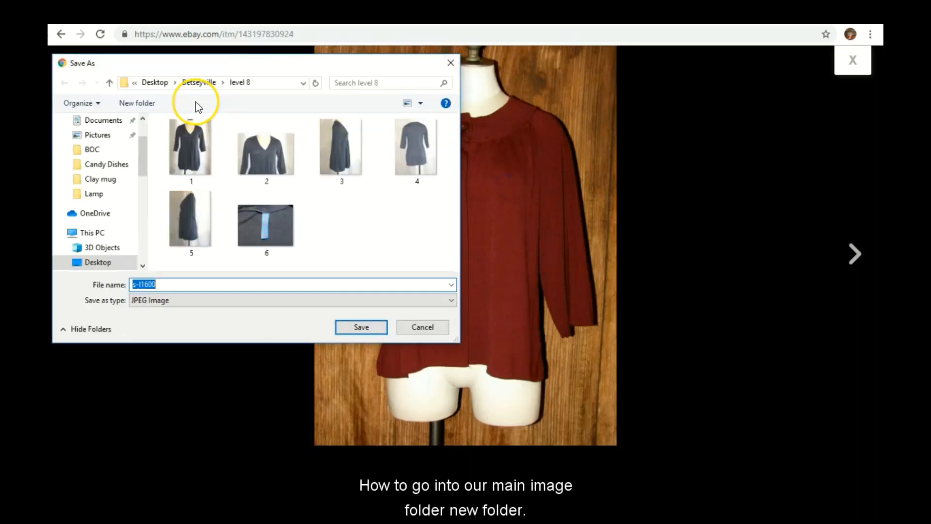
{"action": "left_click", "coordinate": [111, 83]}
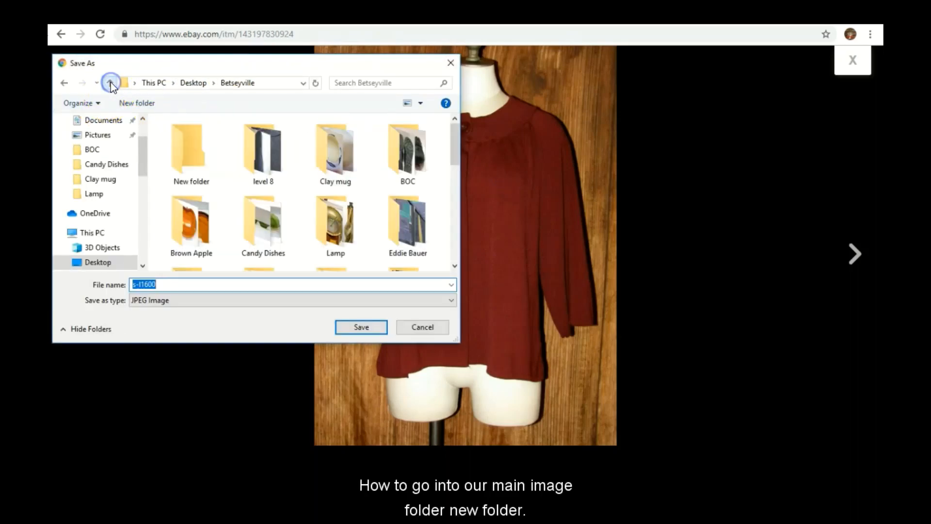
{"action": "left_click", "coordinate": [137, 103]}
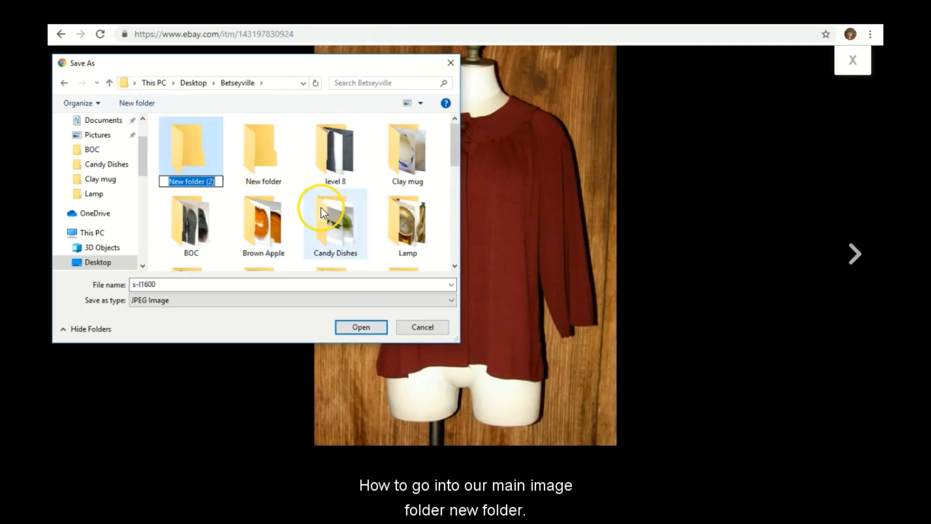
{"action": "left_click", "coordinate": [265, 182]}
{"action": "left_click", "coordinate": [265, 181]}
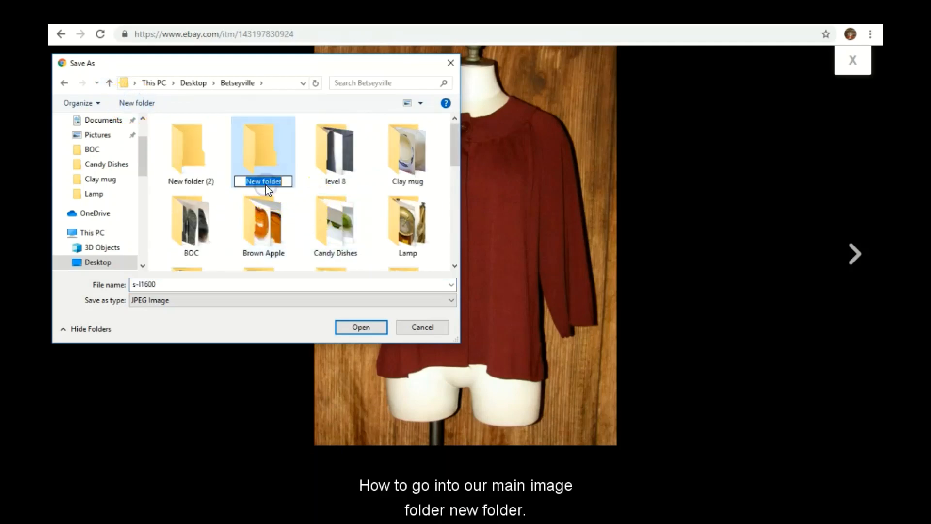
{"action": "type", "text": "Dre"}
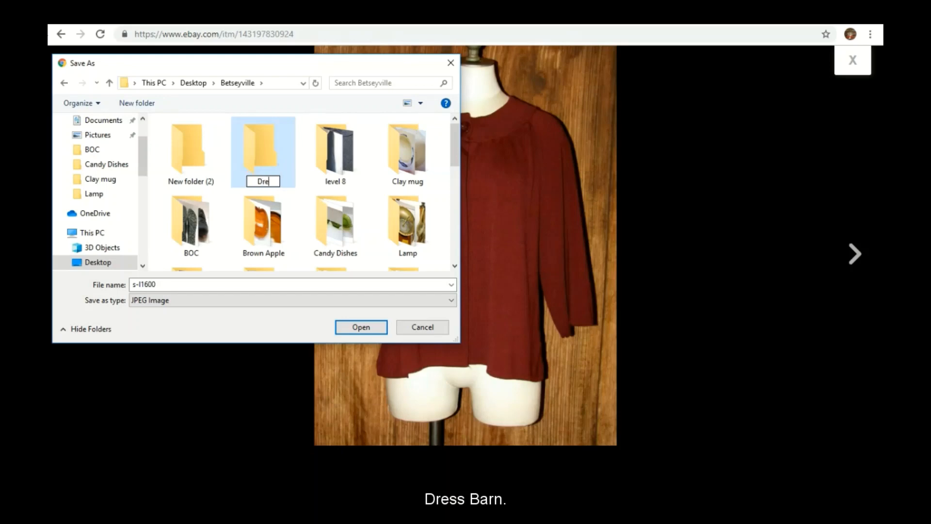
{"action": "type", "text": "ssbarn"}
{"action": "key", "text": "Return"}
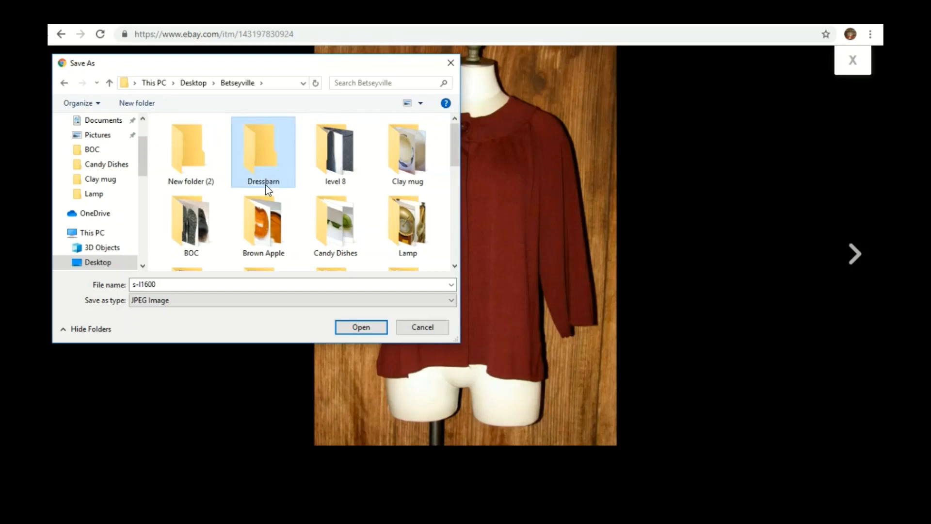
Save the cardigan's front photo in the Dressbarn folder as a JPEG image named 1.
{"action": "double_click", "coordinate": [265, 160]}
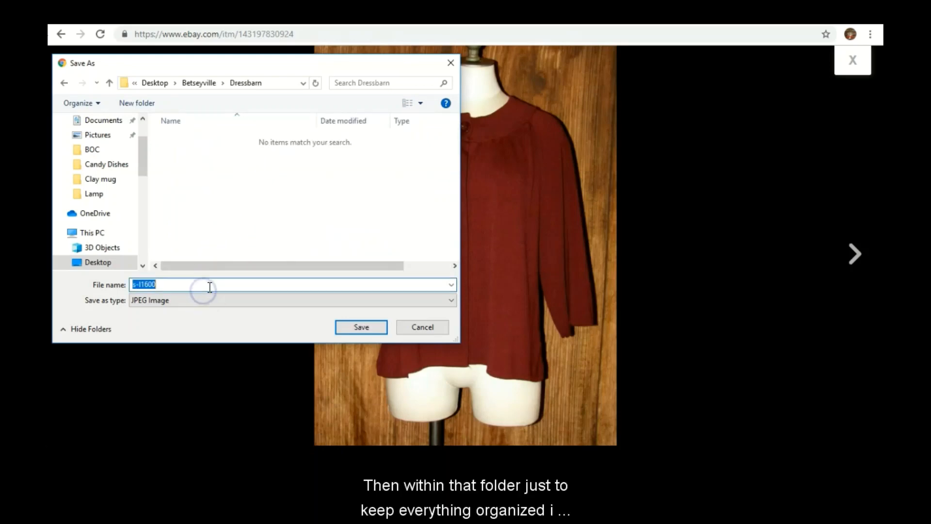
{"action": "type", "text": "1"}
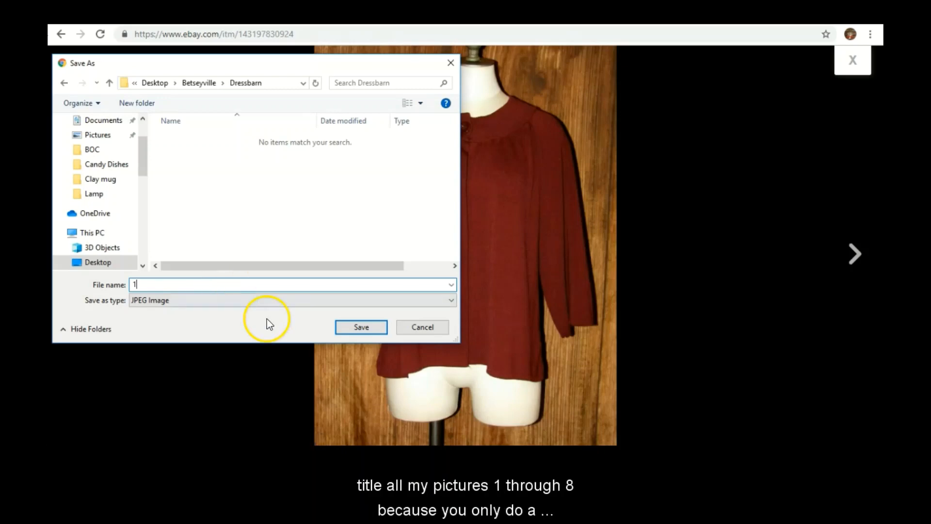
{"action": "left_click", "coordinate": [359, 327]}
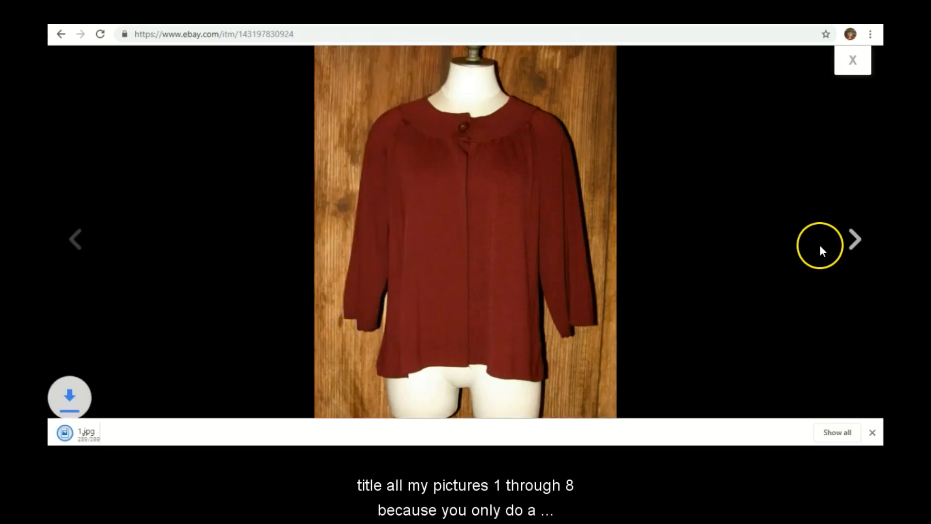
Advance to the listing's second photo, the first side view, and save it in the Dressbarn folder as 2.
{"action": "left_click", "coordinate": [857, 238]}
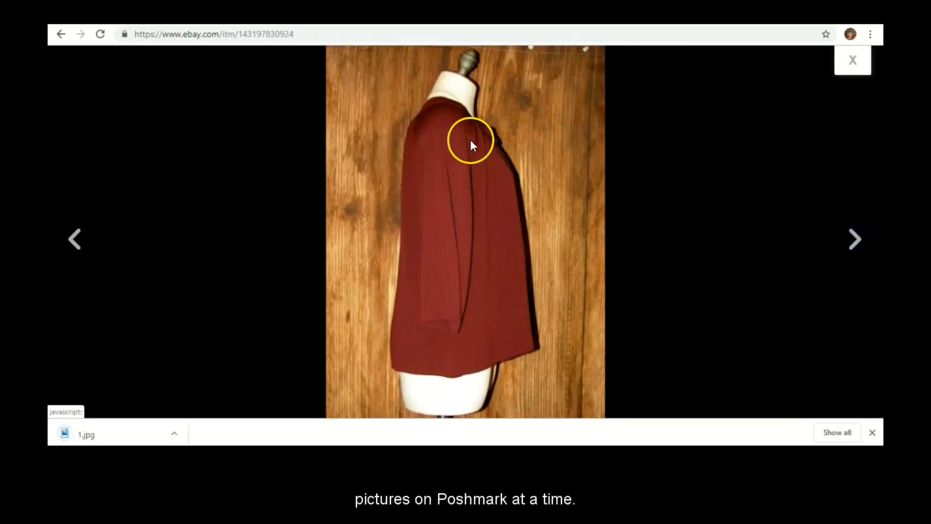
{"action": "right_click", "coordinate": [462, 144]}
{"action": "left_click", "coordinate": [476, 168]}
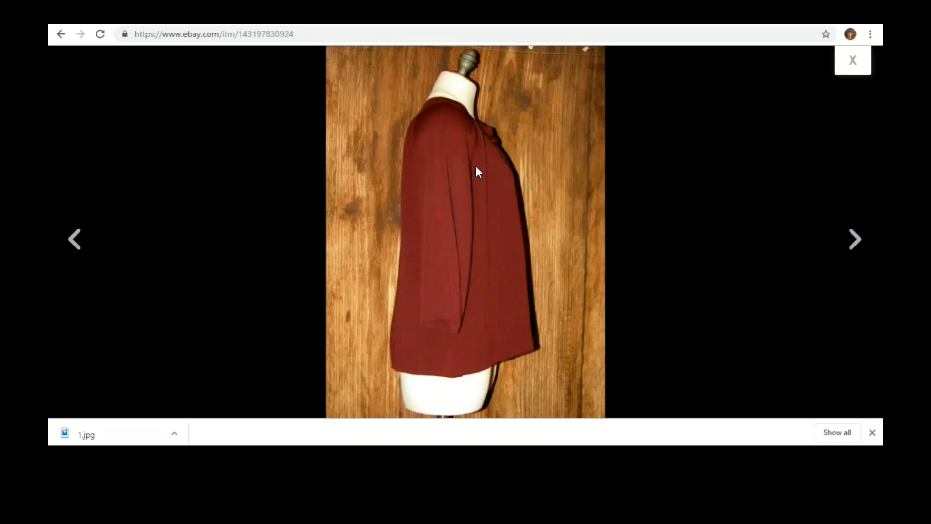
{"action": "key", "text": "Escape"}
Advance to the photo of the cardigan's back and save it in the Dressbarn folder as 3.
{"action": "left_click", "coordinate": [853, 240]}
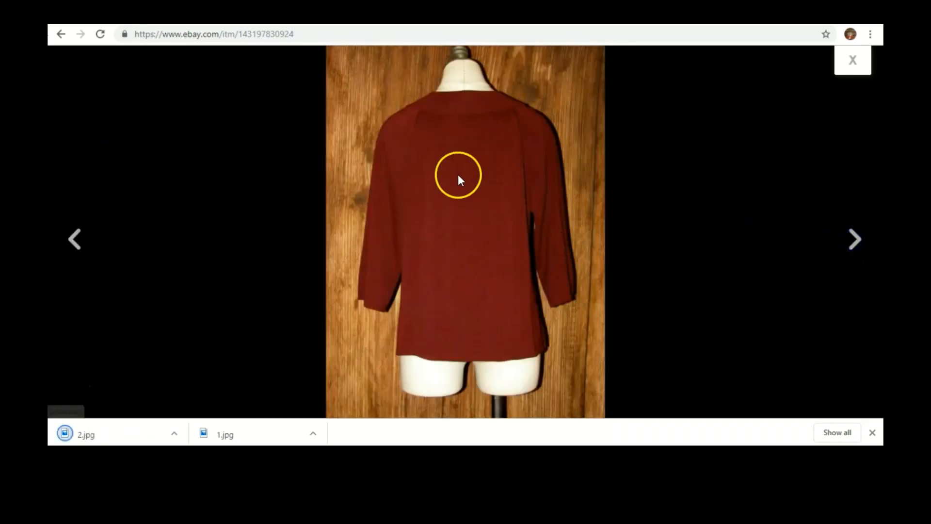
{"action": "right_click", "coordinate": [459, 175]}
{"action": "left_click", "coordinate": [479, 198]}
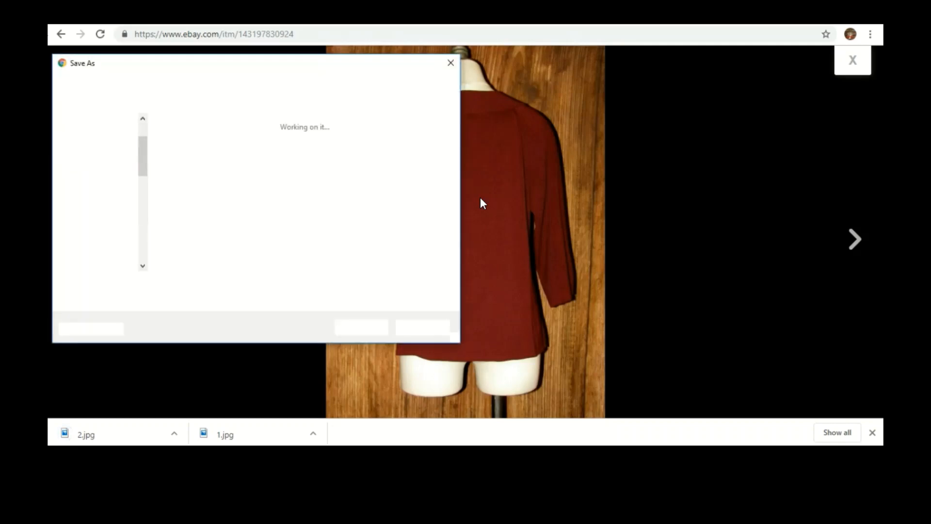
{"action": "type", "text": "3"}
{"action": "key", "text": "Return"}
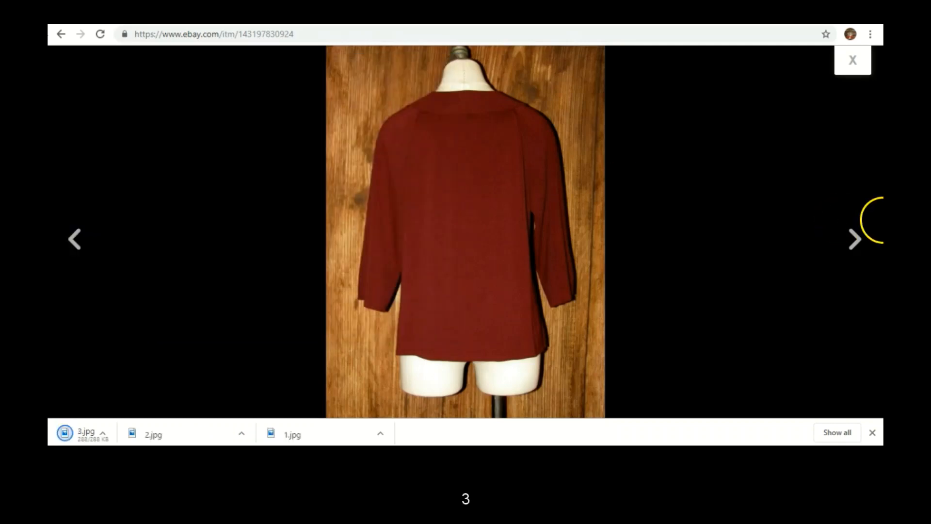
Advance to the cardigan's other side view and save that photo in the Dressbarn folder as 4.
{"action": "left_click", "coordinate": [853, 233]}
{"action": "right_click", "coordinate": [490, 199]}
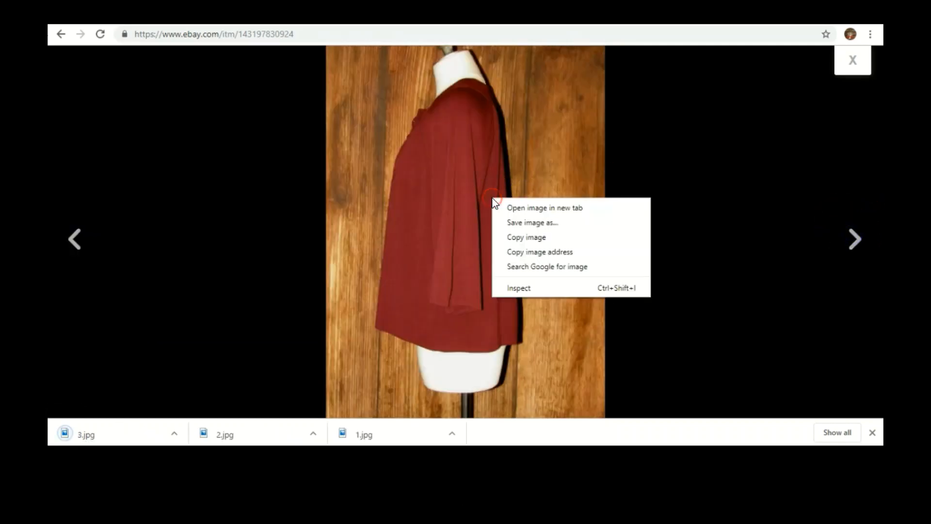
{"action": "left_click", "coordinate": [514, 222]}
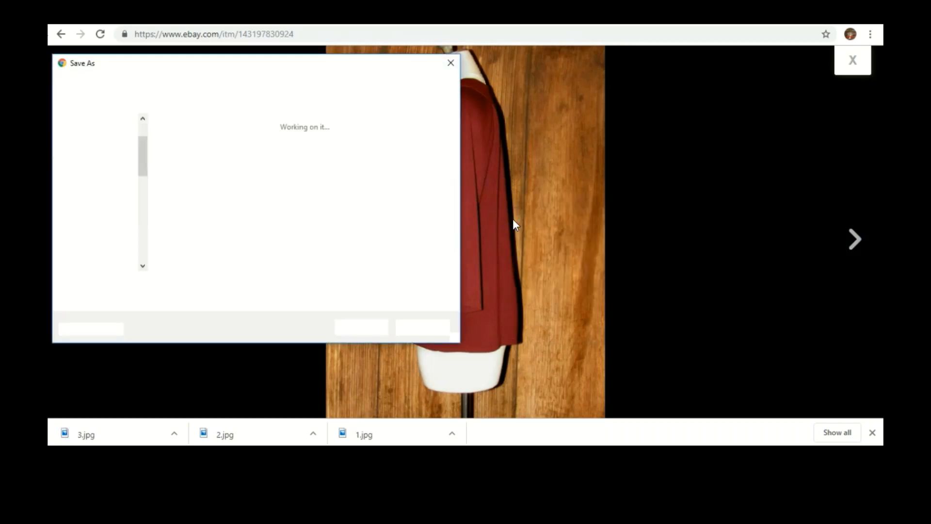
{"action": "key", "text": "Escape"}
Advance to the close-up of the dressbarn brand tag and save it in the Dressbarn folder as 5.
{"action": "left_click", "coordinate": [855, 239]}
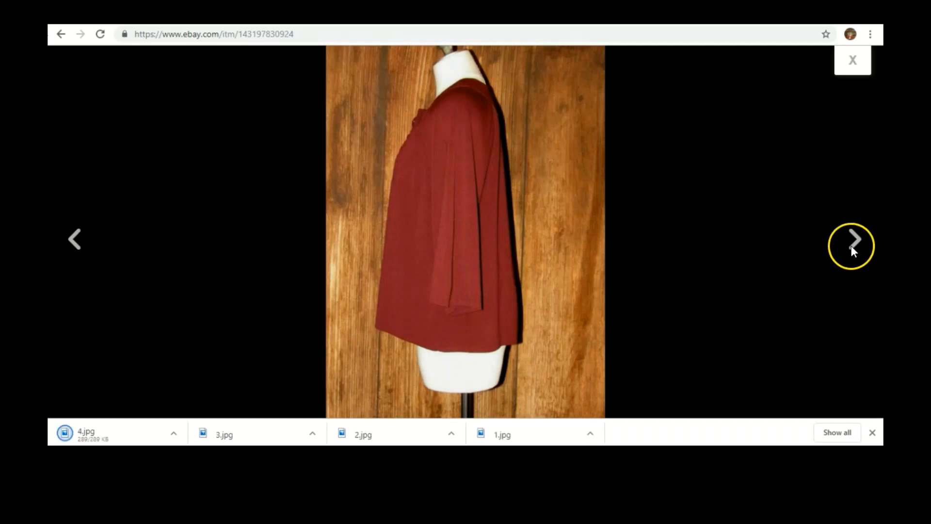
{"action": "right_click", "coordinate": [438, 199]}
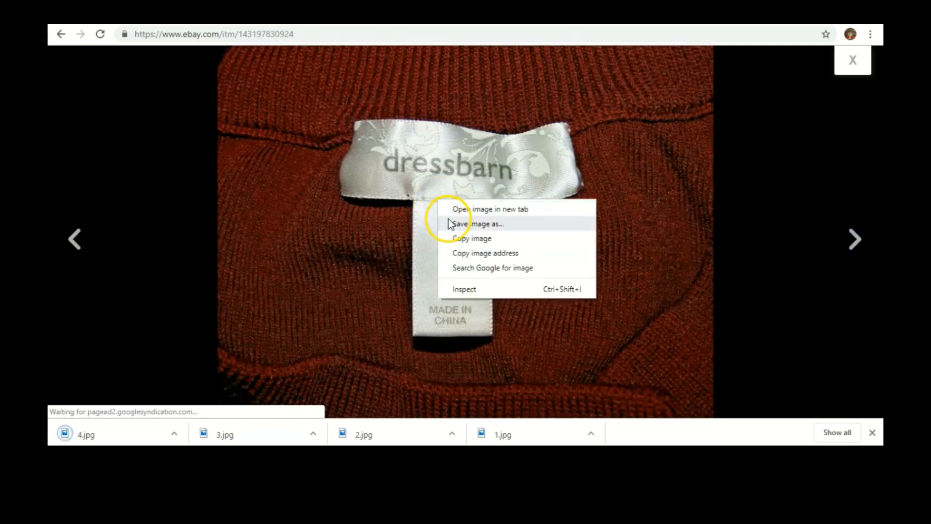
{"action": "left_click", "coordinate": [448, 219]}
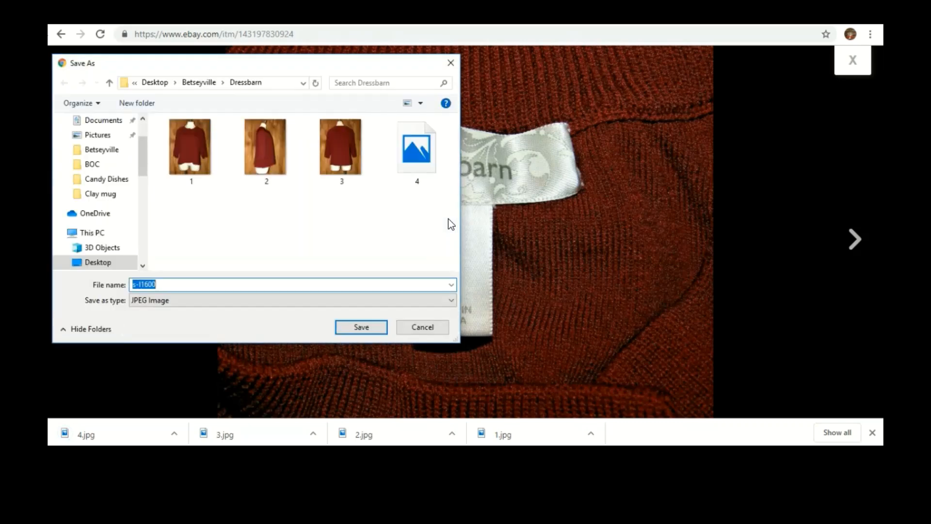
{"action": "key", "text": "Return"}
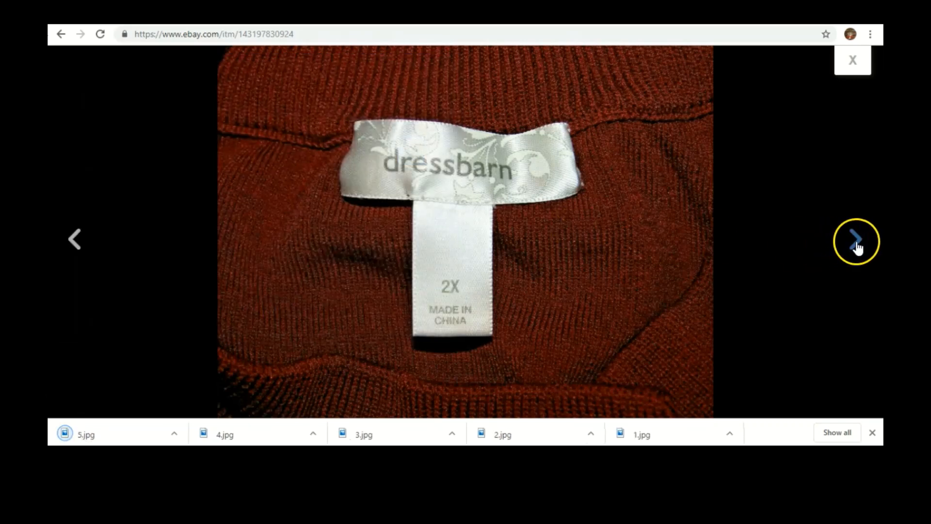
Advance to the close-up of the fabric content label and save it in the Dressbarn folder as 6.
{"action": "left_click", "coordinate": [854, 239]}
{"action": "right_click", "coordinate": [536, 203]}
{"action": "left_click", "coordinate": [561, 225]}
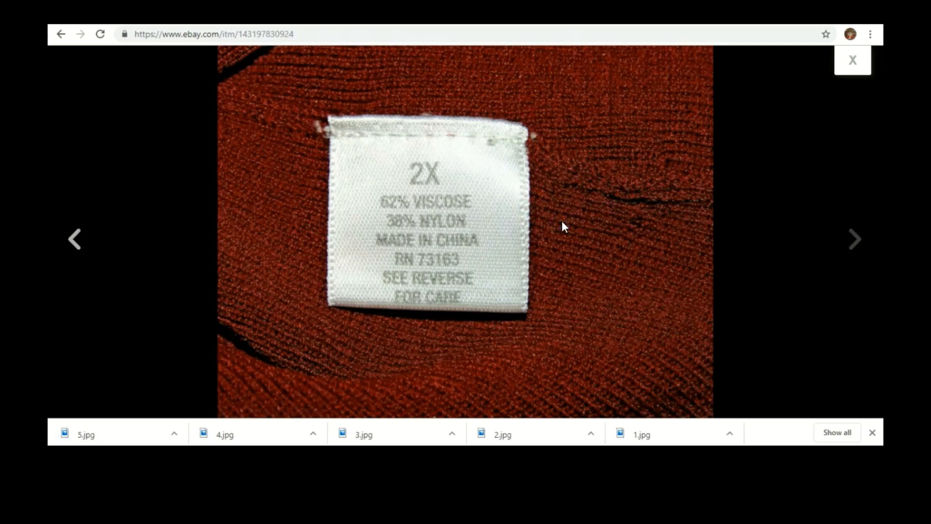
{"action": "type", "text": "6"}
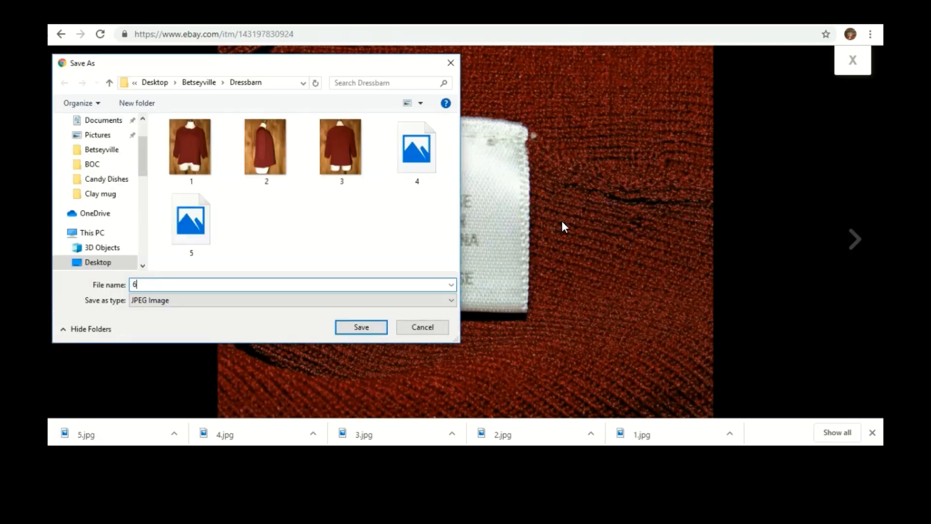
{"action": "key", "text": "Return"}
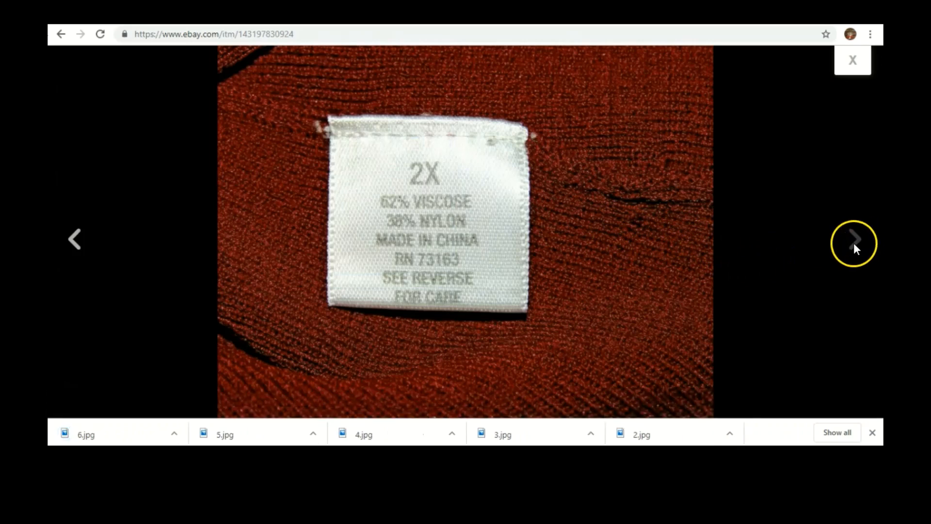
Check for any further photos after the fabric label and close the enlarged photo view.
{"action": "left_click", "coordinate": [860, 236]}
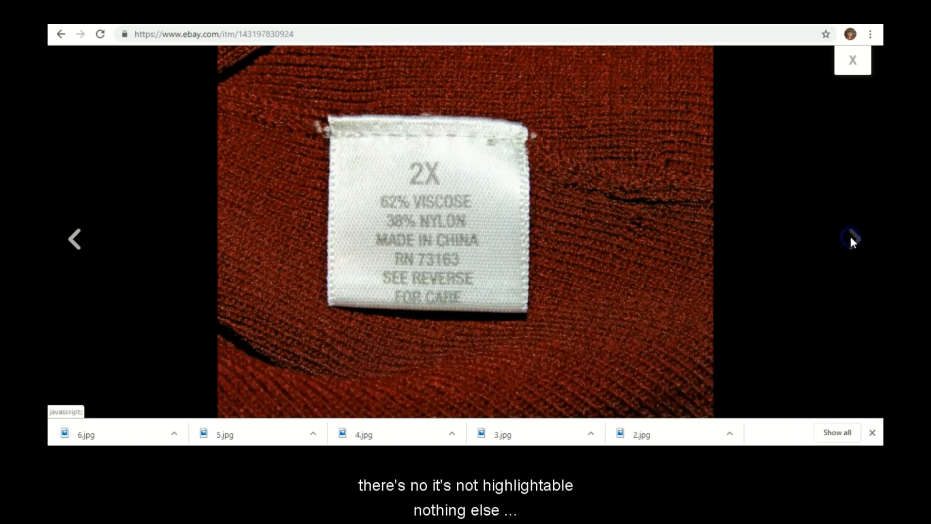
{"action": "left_click", "coordinate": [851, 237]}
{"action": "left_click", "coordinate": [853, 59]}
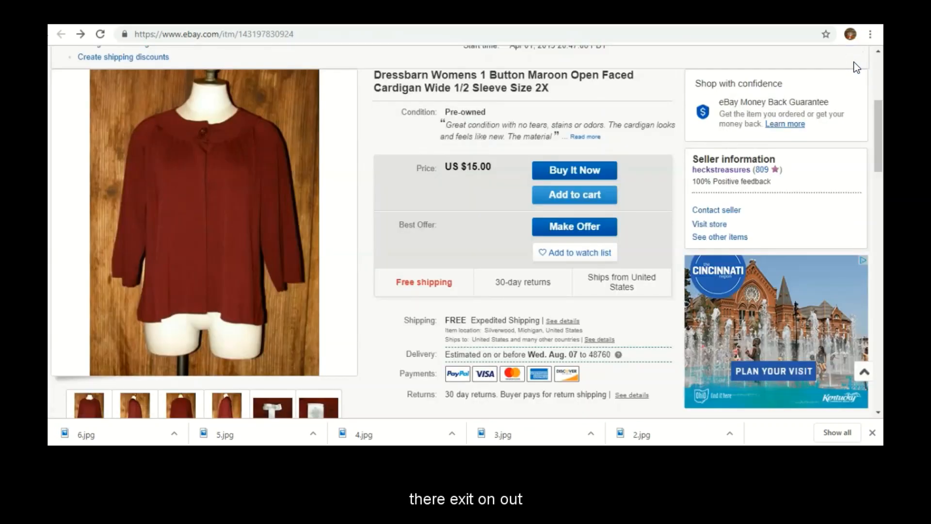
{"action": "left_click", "coordinate": [587, 121]}
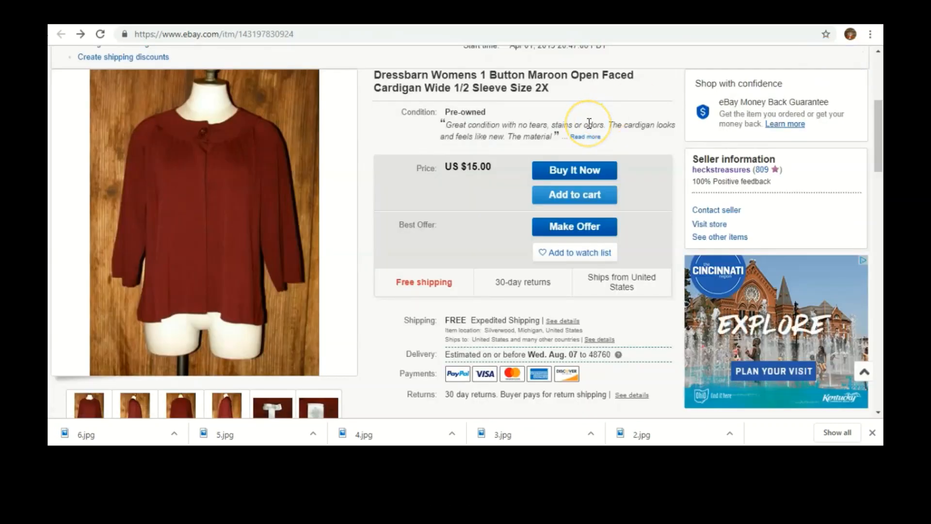
{"action": "left_click", "coordinate": [368, 422]}
{"action": "left_click", "coordinate": [500, 219]}
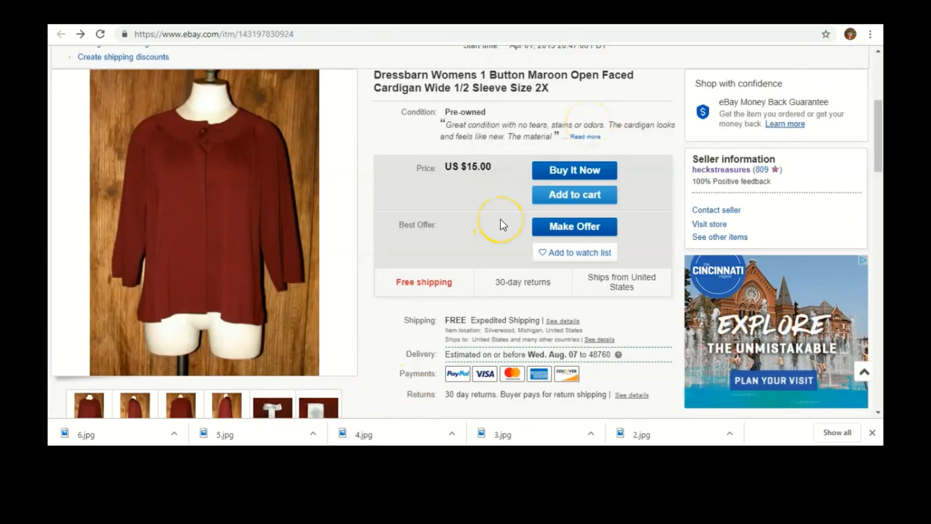
{"action": "left_click", "coordinate": [564, 68]}
{"action": "left_click", "coordinate": [537, 93]}
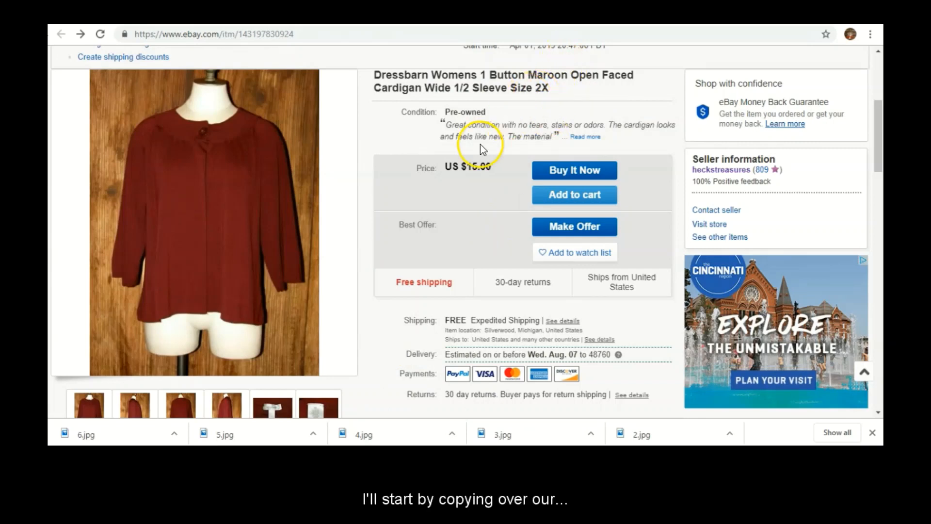
Copy the cardigan's condition paragraph and measurements list from the eBay item description, leaving out the shipping and store text.
{"action": "scroll", "coordinate": [481, 141], "scroll_direction": "down", "scroll_amount": 8}
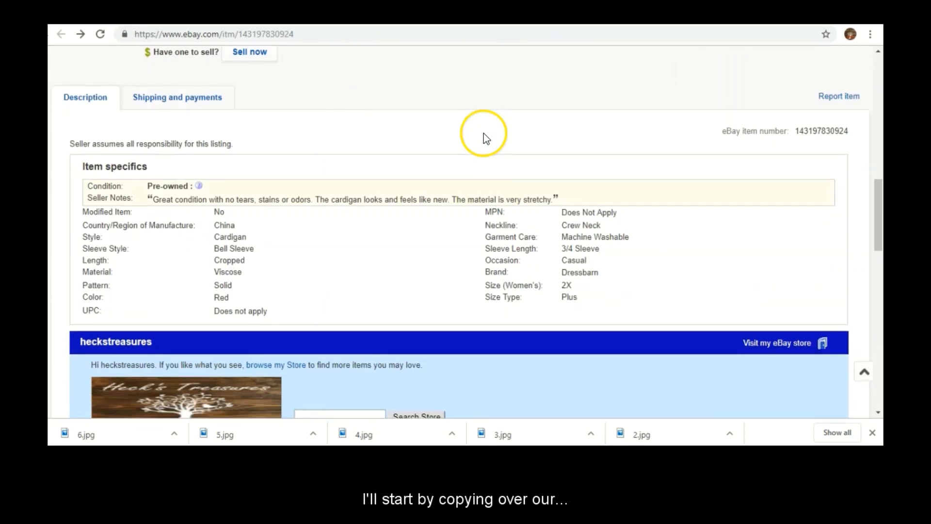
{"action": "scroll", "coordinate": [483, 131], "scroll_direction": "down", "scroll_amount": 5}
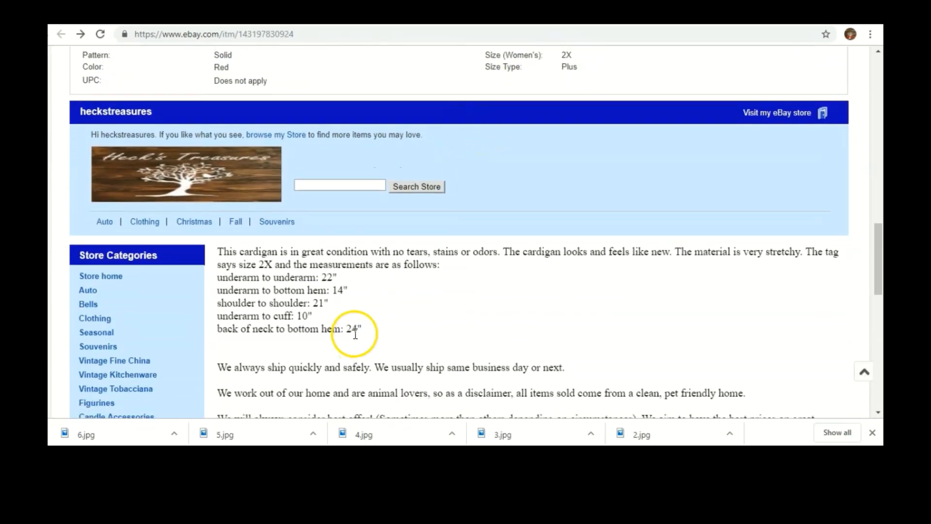
{"action": "triple_click", "coordinate": [357, 328]}
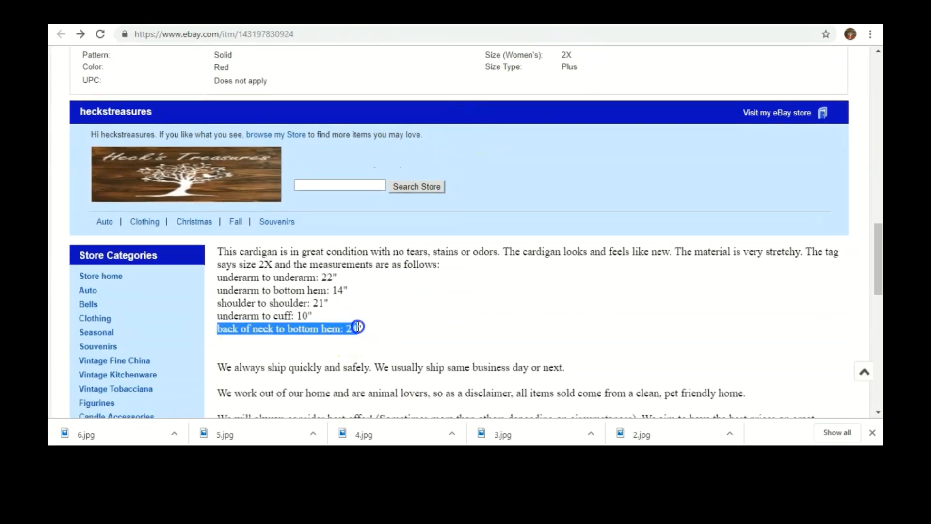
{"action": "left_click_drag", "start_coordinate": [358, 328], "coordinate": [245, 290]}
{"action": "triple_click", "coordinate": [245, 290]}
{"action": "left_click", "coordinate": [403, 333]}
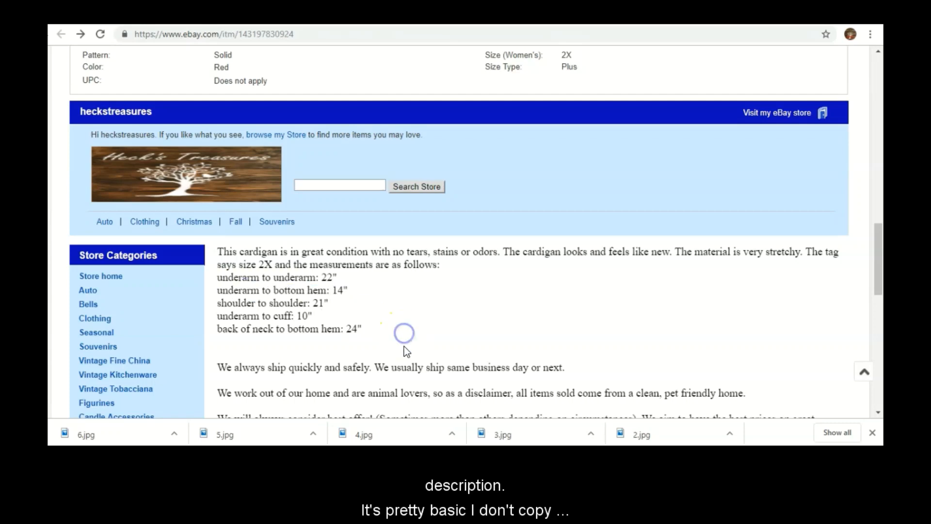
{"action": "scroll", "coordinate": [418, 371], "scroll_direction": "down", "scroll_amount": 2}
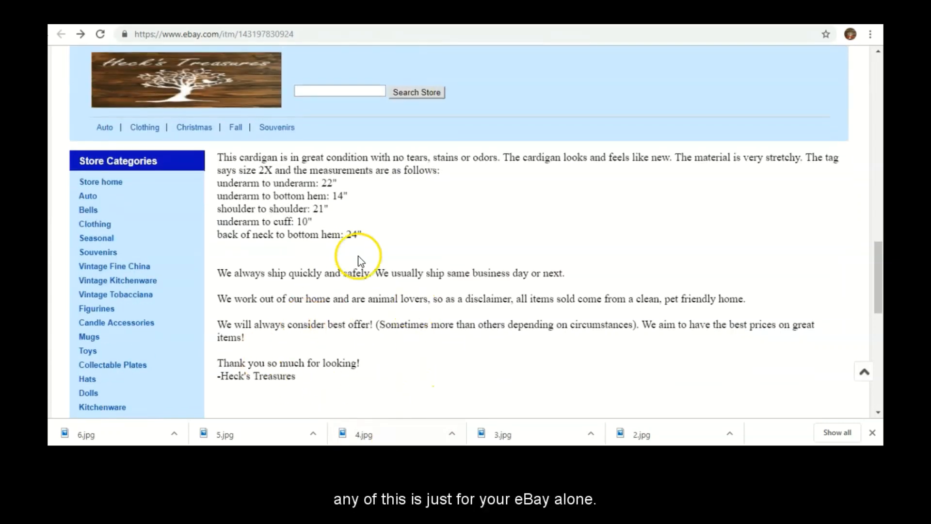
{"action": "scroll", "coordinate": [382, 294], "scroll_direction": "up", "scroll_amount": 2}
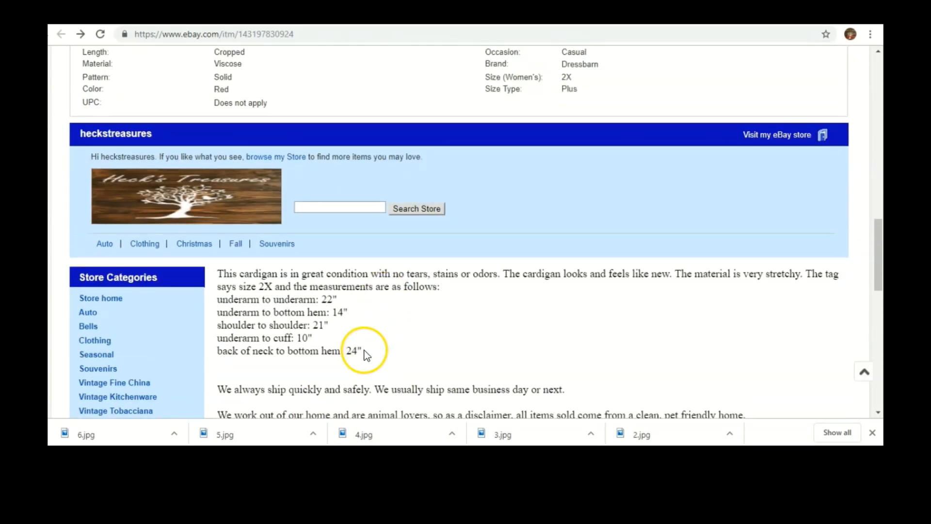
{"action": "left_click_drag", "start_coordinate": [364, 350], "coordinate": [221, 277]}
{"action": "key", "text": "ctrl+c"}
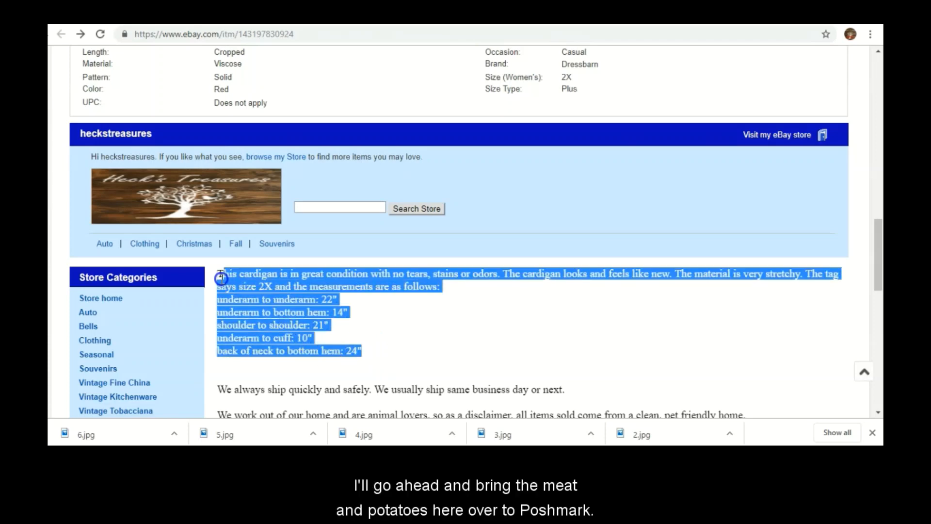
Switch to the Poshmark create-listing page and paste the copied condition text and measurements as the listing's description.
{"action": "scroll", "coordinate": [259, 262], "scroll_direction": "up", "scroll_amount": 2}
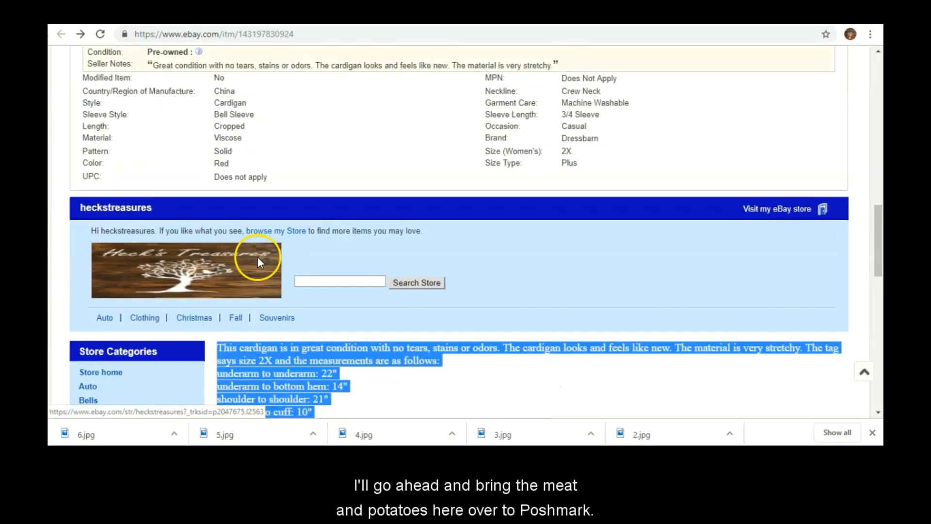
{"action": "scroll", "coordinate": [257, 262], "scroll_direction": "up", "scroll_amount": 2}
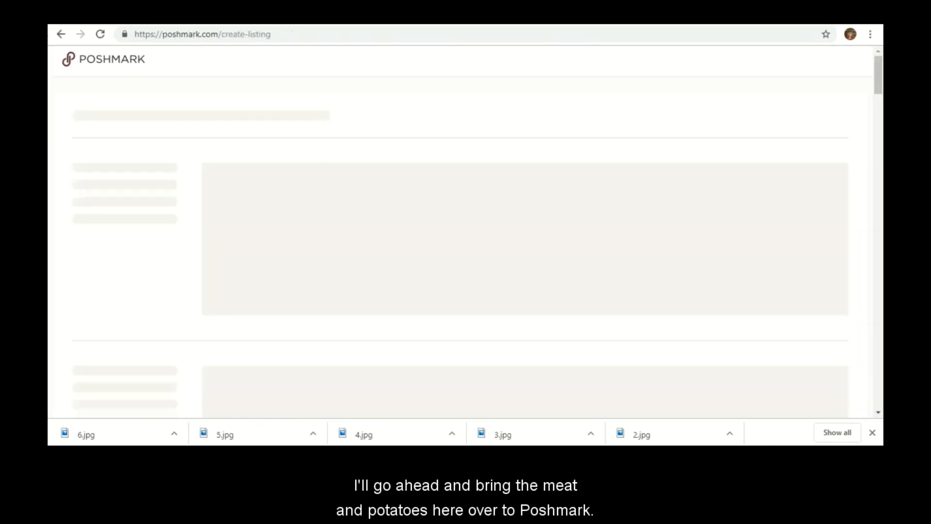
{"action": "scroll", "coordinate": [385, 252], "scroll_direction": "down", "scroll_amount": 5}
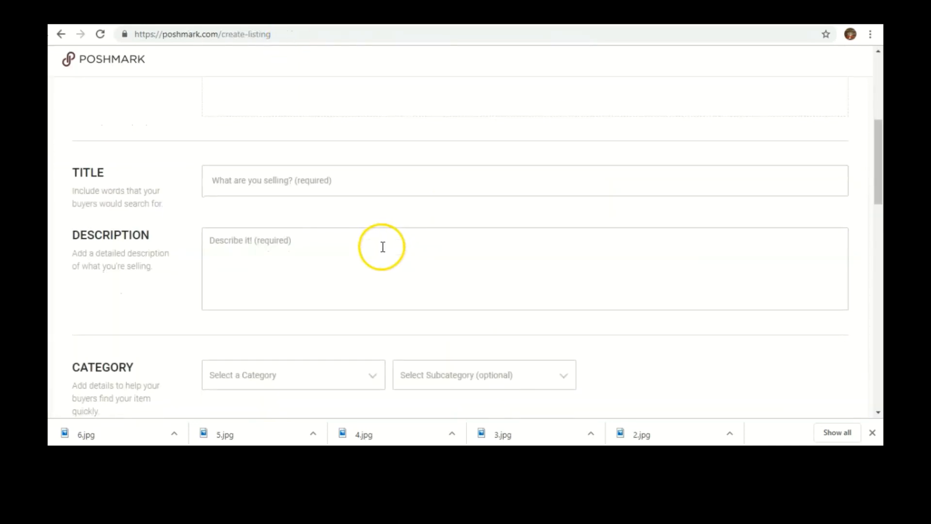
{"action": "left_click", "coordinate": [352, 246]}
{"action": "key", "text": "ctrl+v"}
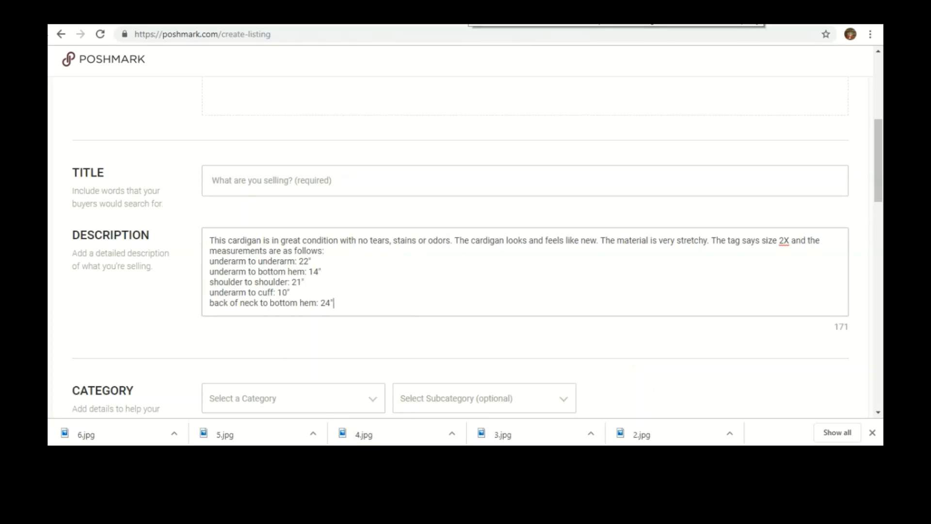
Open the Dressbarn folder inside Betseyville in File Explorer.
{"action": "left_click", "coordinate": [465, 12]}
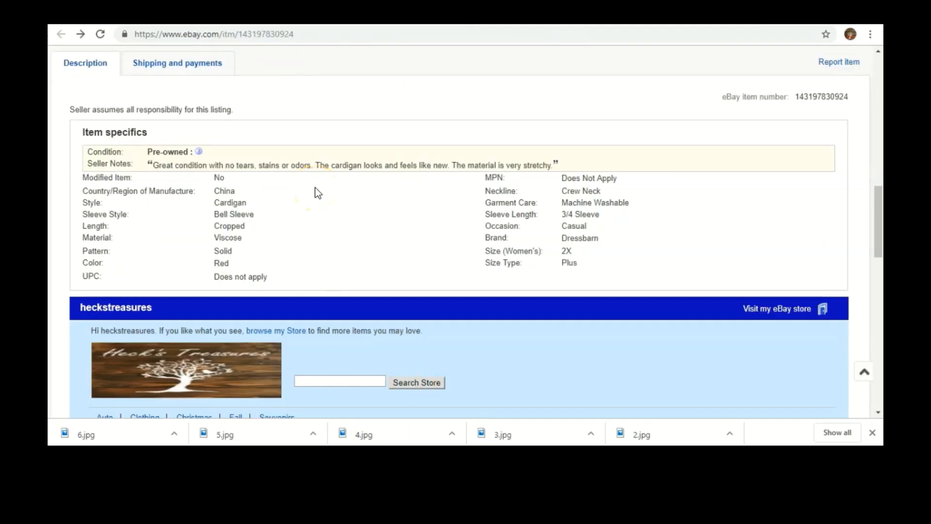
{"action": "key", "text": "super+e"}
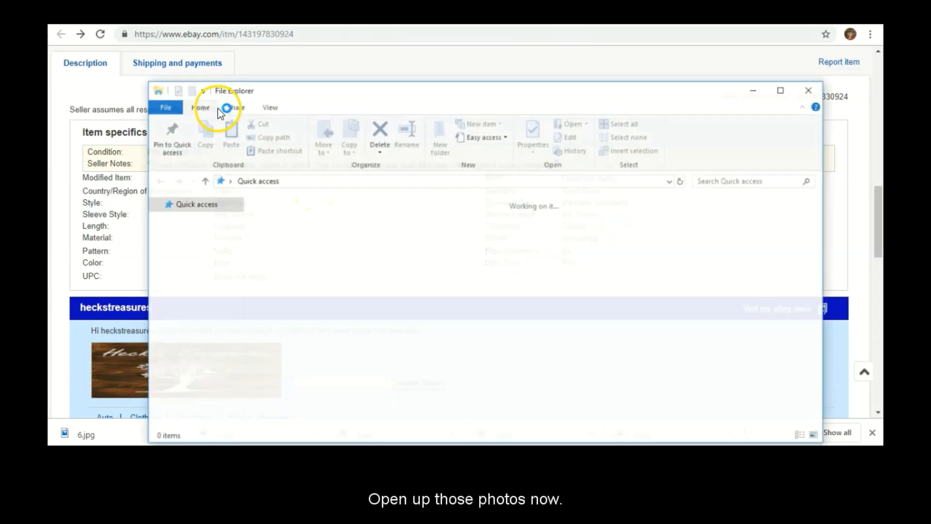
{"action": "left_click", "coordinate": [212, 283]}
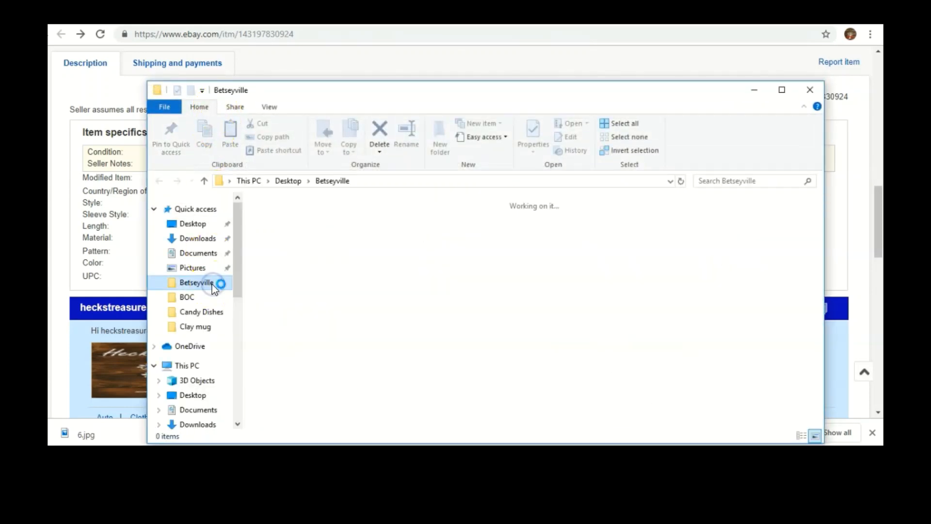
{"action": "left_click", "coordinate": [337, 232]}
{"action": "double_click", "coordinate": [337, 231]}
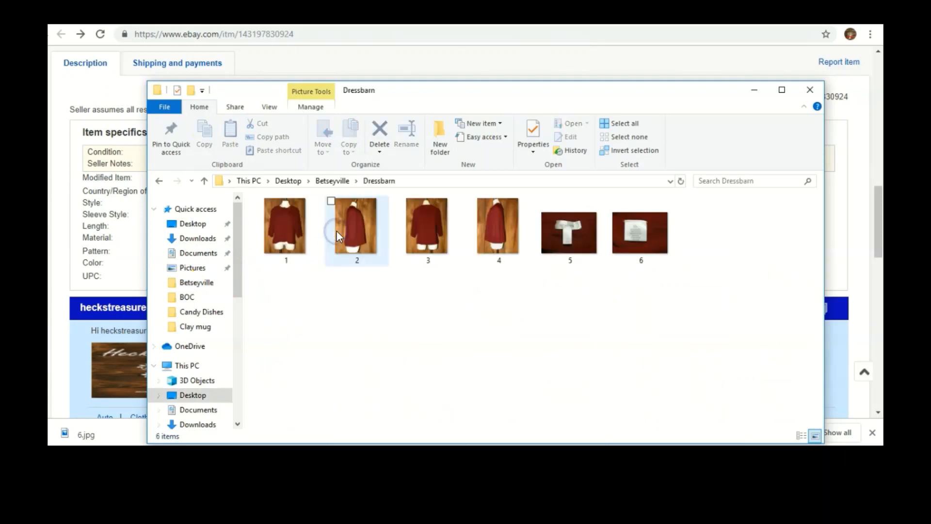
Select all six cardigan photos in the Dressbarn folder and open them for editing in Paint 3D.
{"action": "left_click", "coordinate": [293, 273]}
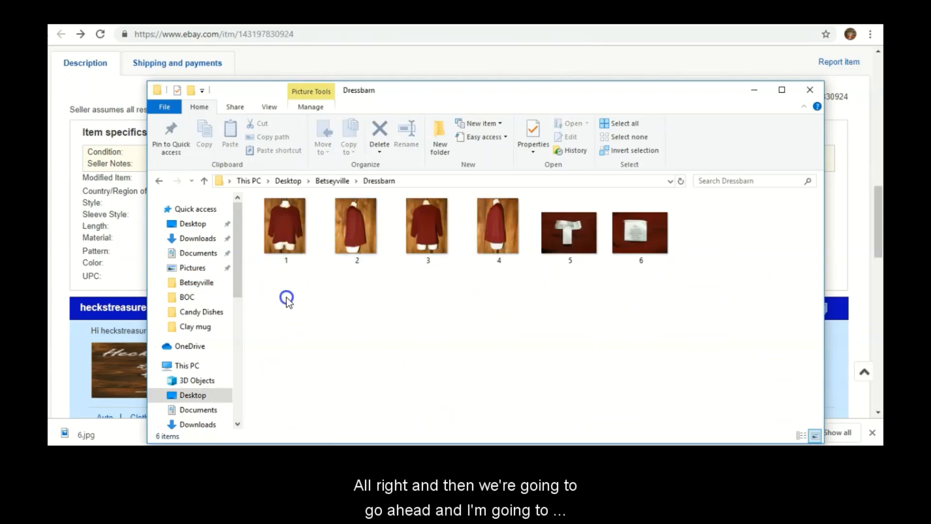
{"action": "left_click_drag", "start_coordinate": [286, 297], "coordinate": [635, 234]}
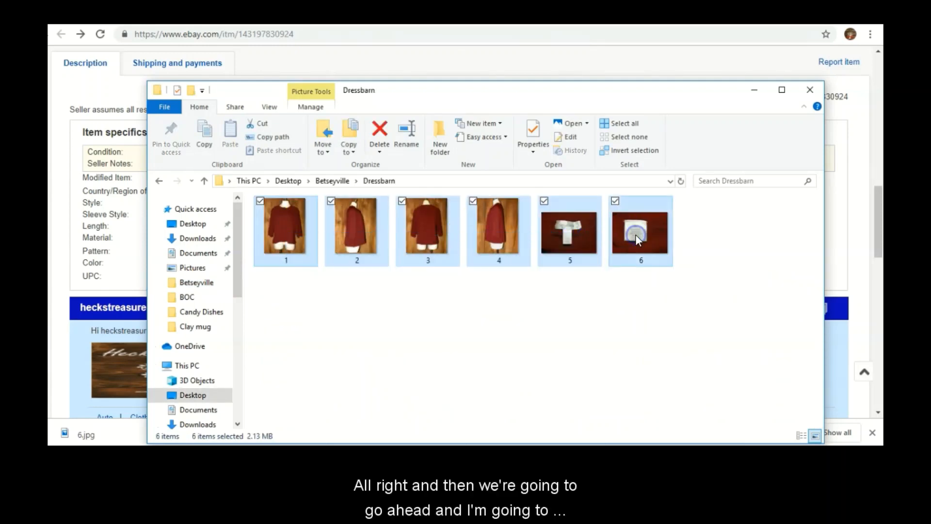
{"action": "right_click", "coordinate": [635, 234]}
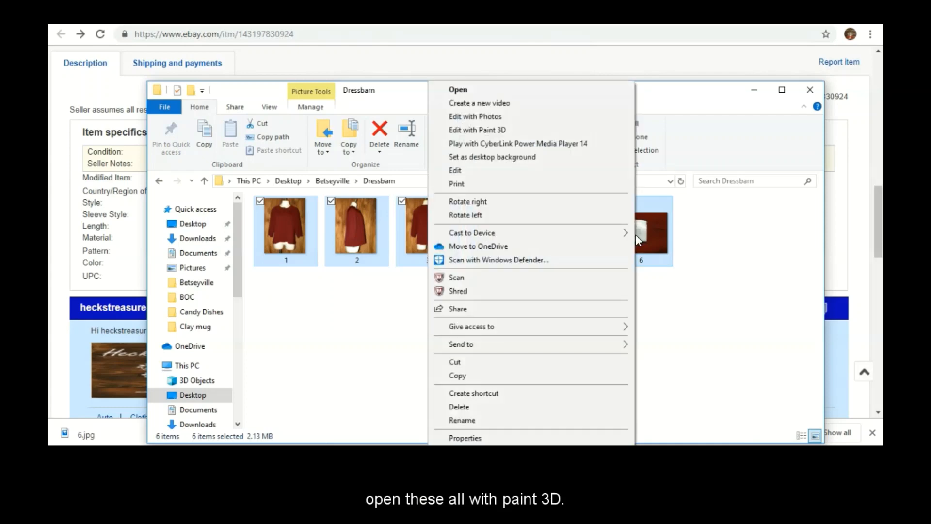
{"action": "left_click", "coordinate": [510, 130]}
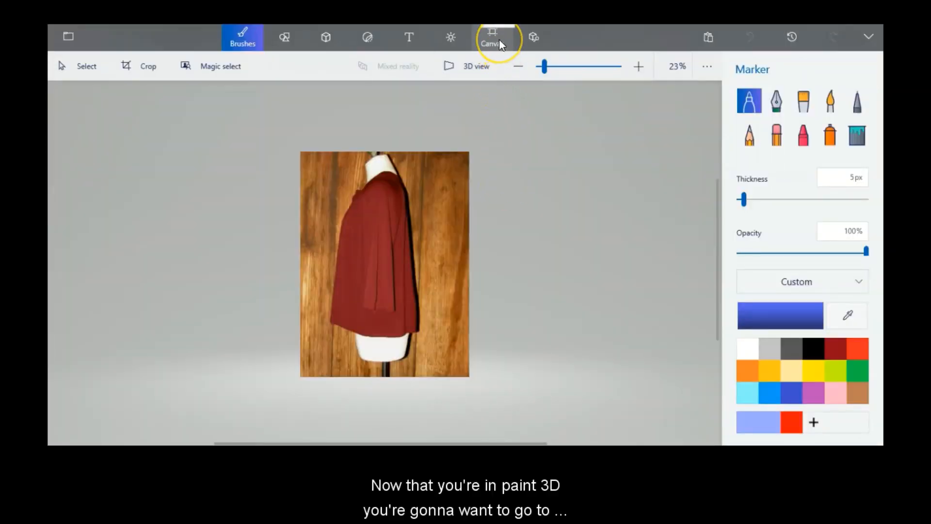
Open the side-view photo's canvas settings, keep Lock aspect ratio and Resize image with canvas off, and check the width and height.
{"action": "left_click", "coordinate": [751, 274]}
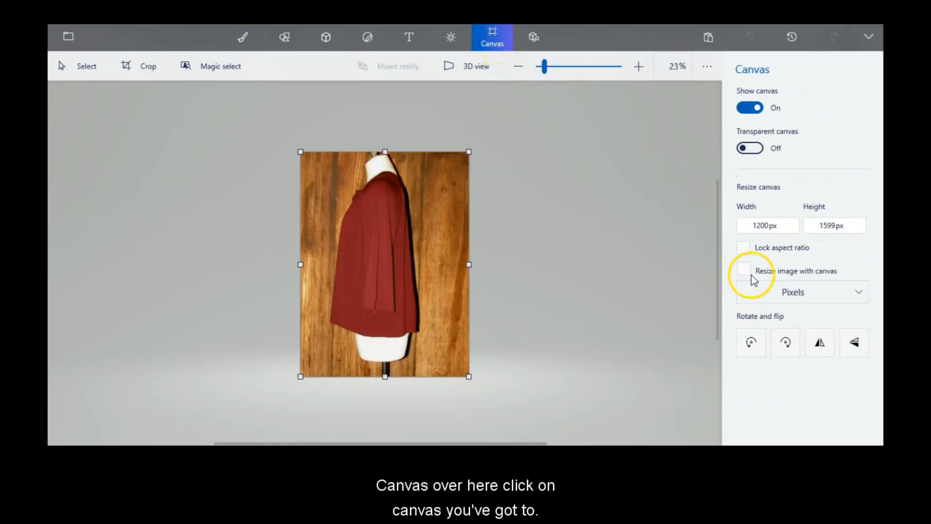
{"action": "left_click", "coordinate": [747, 254]}
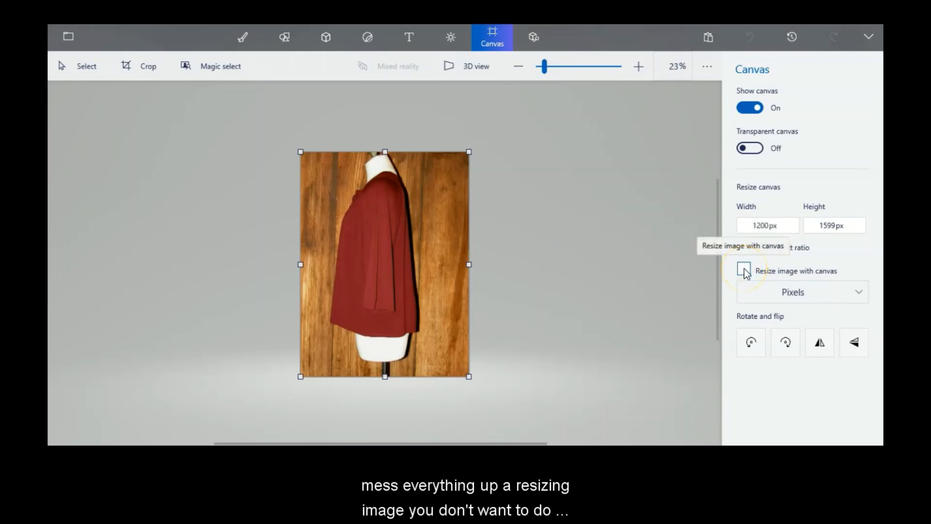
{"action": "left_click", "coordinate": [759, 224]}
{"action": "left_click", "coordinate": [831, 223]}
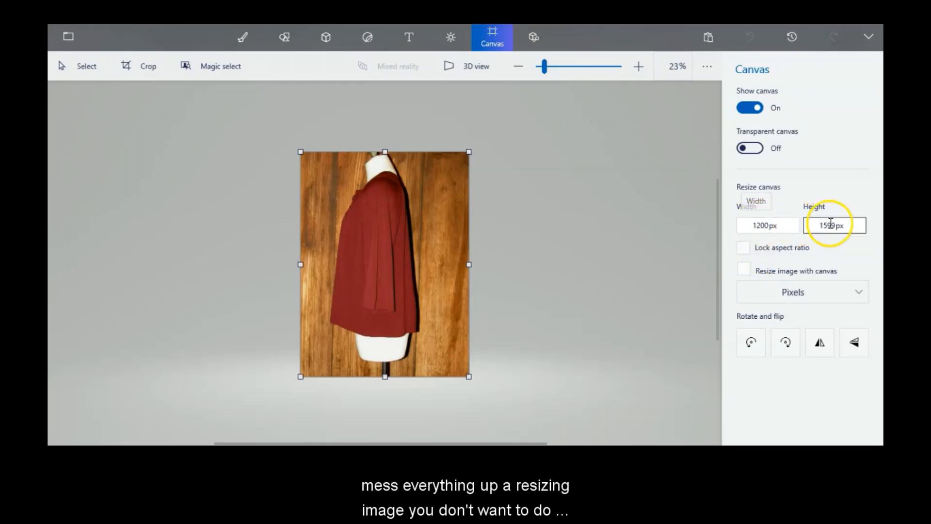
{"action": "left_click", "coordinate": [831, 224]}
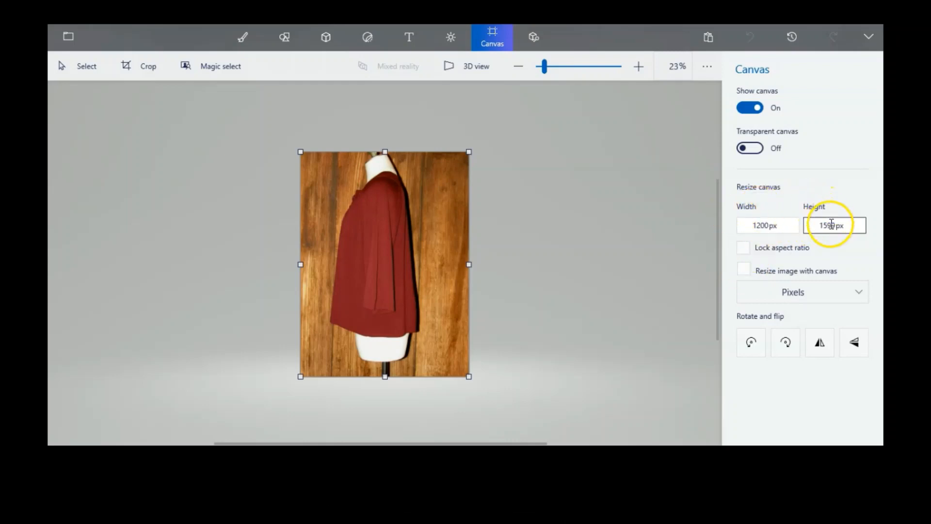
Set the side-view photo's canvas width to 1599 px to make it square, and save and close the photo.
{"action": "left_click", "coordinate": [761, 224]}
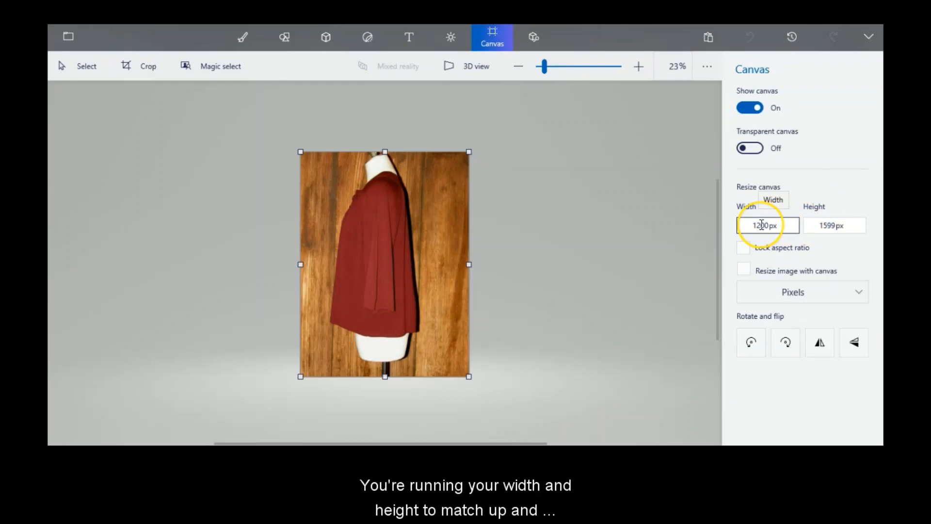
{"action": "double_click", "coordinate": [762, 224]}
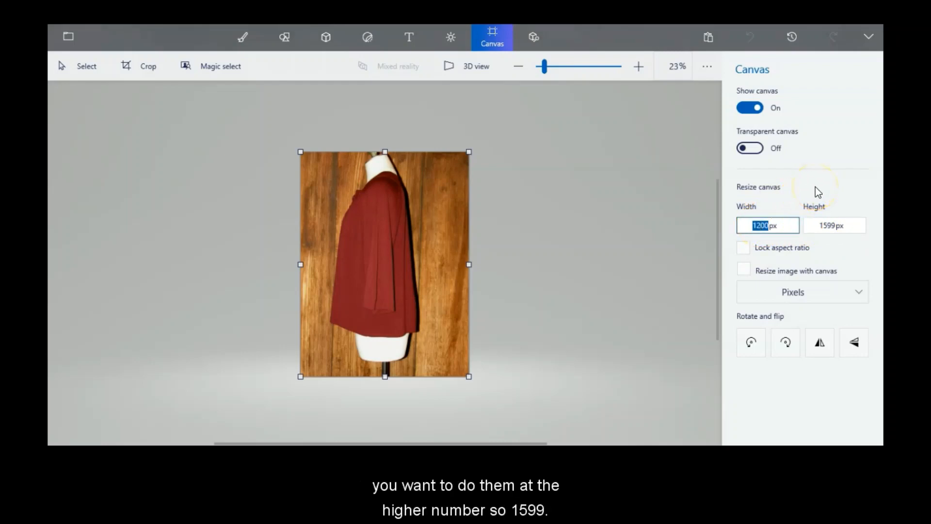
{"action": "type", "text": "1599"}
{"action": "left_click", "coordinate": [646, 123]}
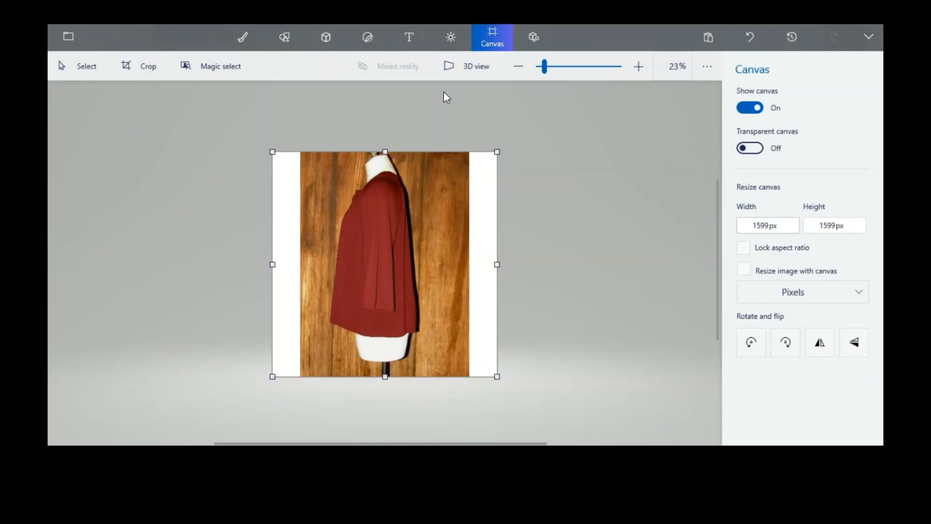
{"action": "key", "text": "ctrl+s"}
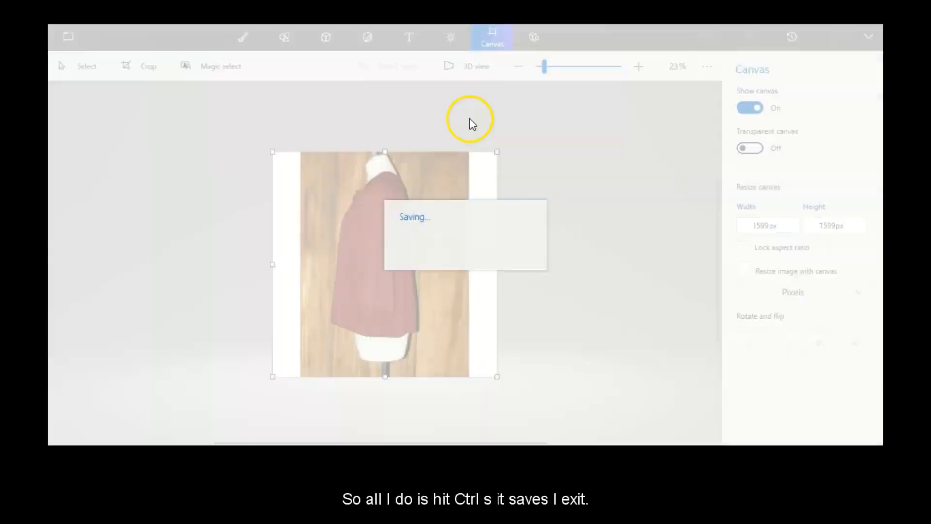
{"action": "key", "text": "alt+F4"}
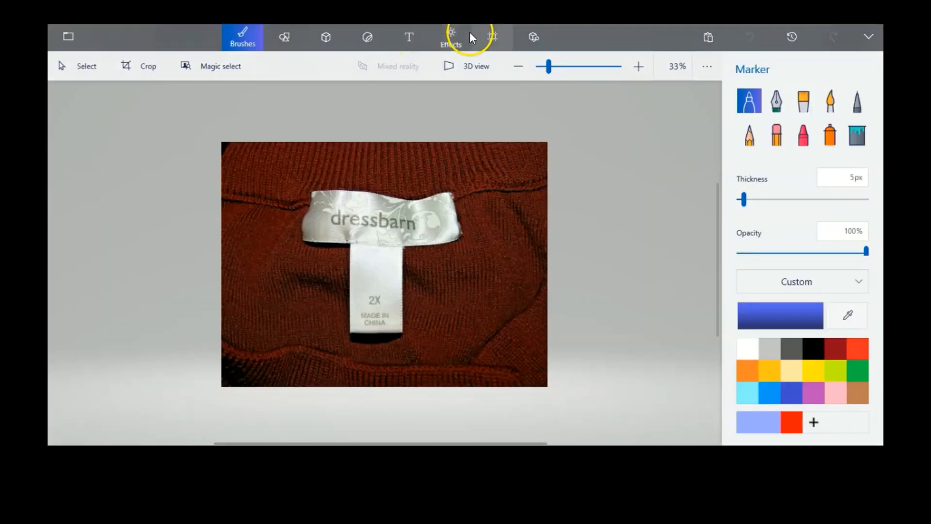
Set the dressbarn brand tag photo's canvas height to 1599 px, and save and close the photo.
{"action": "left_click", "coordinate": [492, 37]}
{"action": "double_click", "coordinate": [832, 224]}
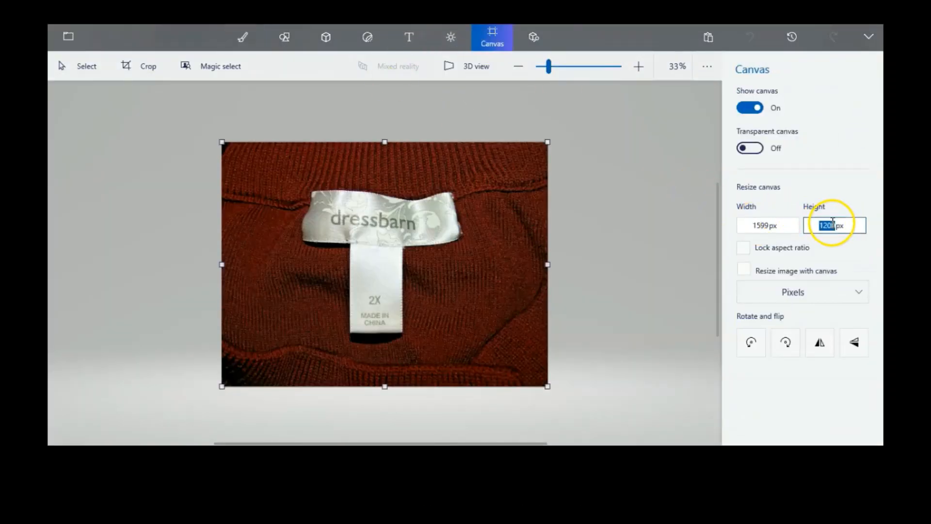
{"action": "type", "text": "1"}
{"action": "key", "text": "Return"}
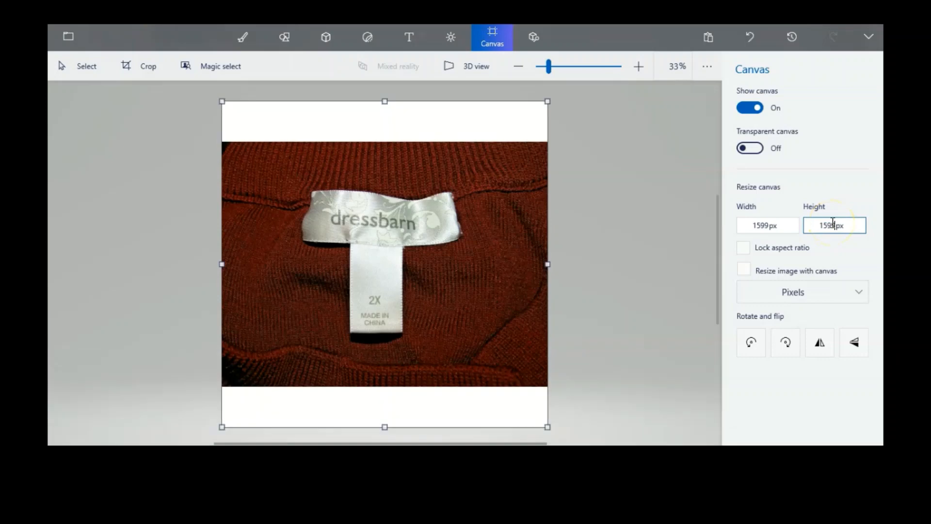
{"action": "key", "text": "ctrl+s"}
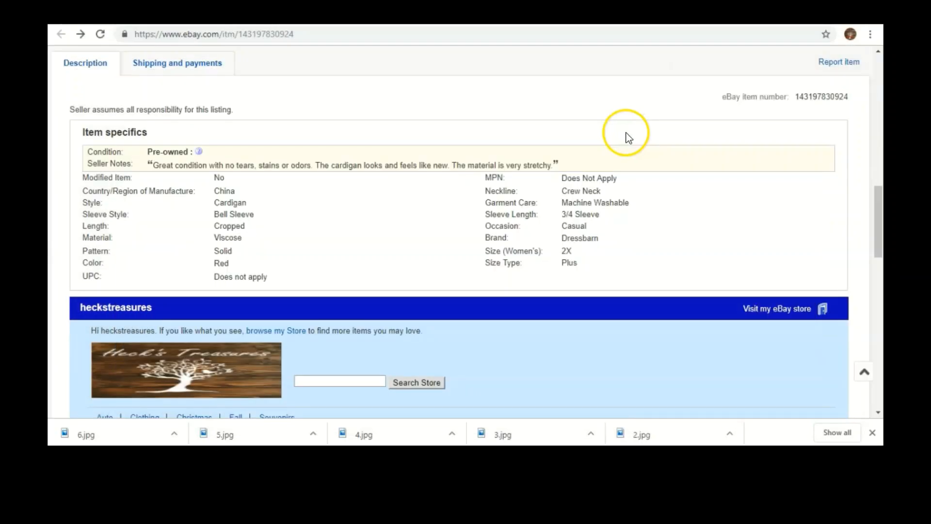
Switch to the cardigan's back-view photo in Paint 3D, set its canvas width to 1599 px, and save and close it.
{"action": "key", "text": "alt+Tab"}
{"action": "left_click", "coordinate": [471, 186]}
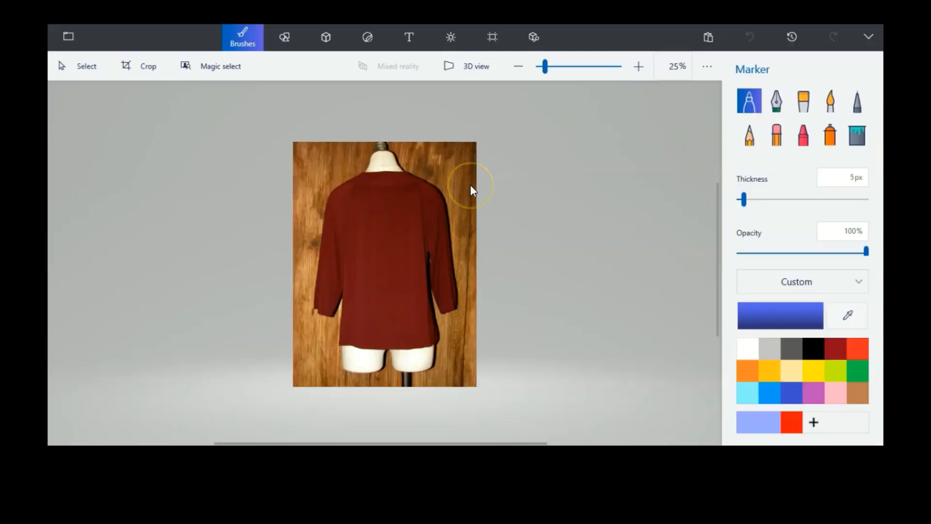
{"action": "left_click", "coordinate": [494, 39]}
{"action": "left_click", "coordinate": [765, 225]}
{"action": "double_click", "coordinate": [763, 225]}
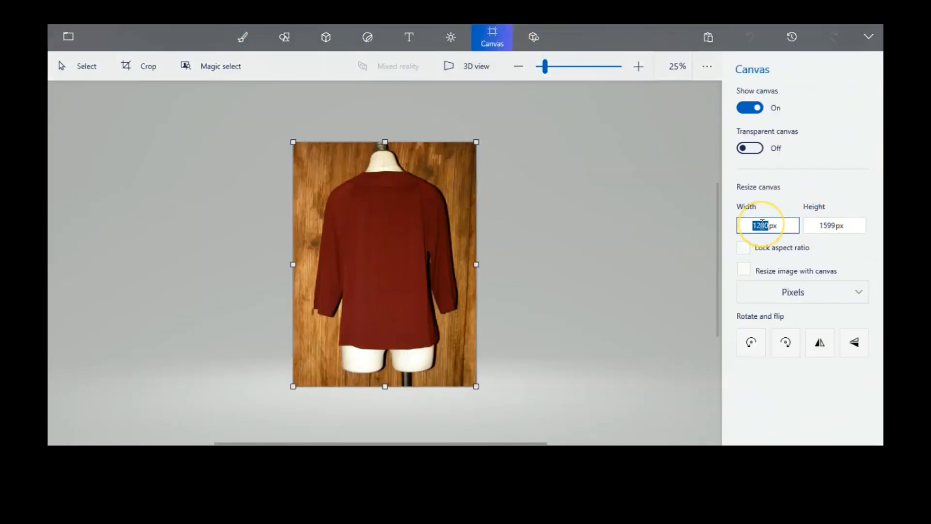
{"action": "type", "text": "1599"}
{"action": "key", "text": "Return"}
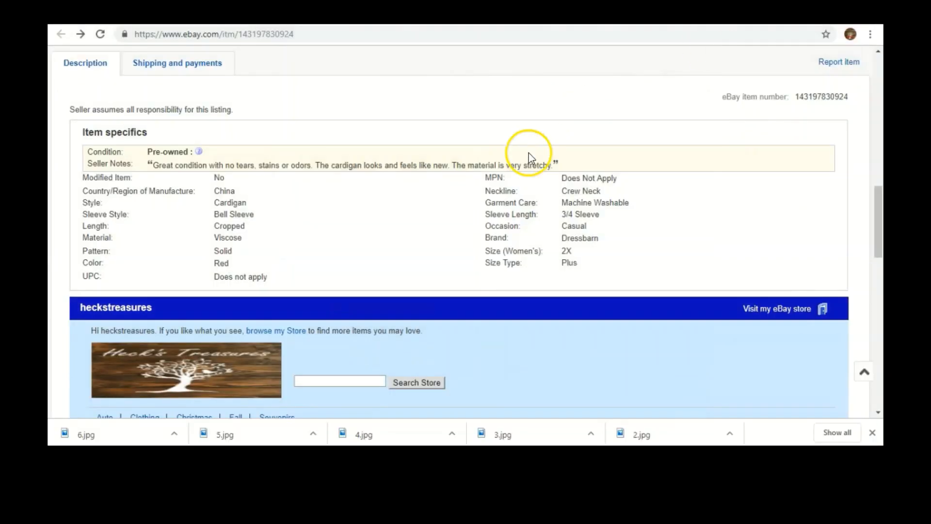
Switch to the 2X size tag photo in Paint 3D, set its canvas height to 1599 px, and save and close it.
{"action": "key", "text": "alt+Tab"}
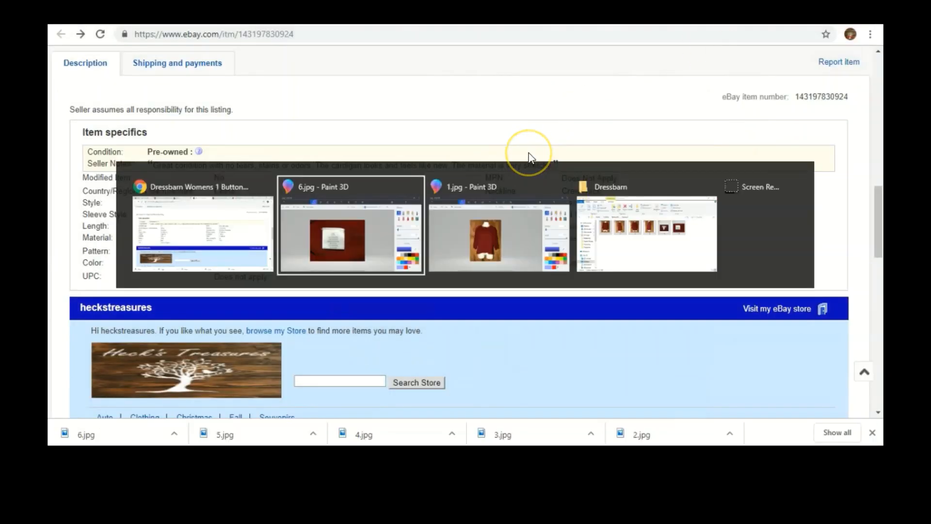
{"action": "left_click", "coordinate": [491, 38]}
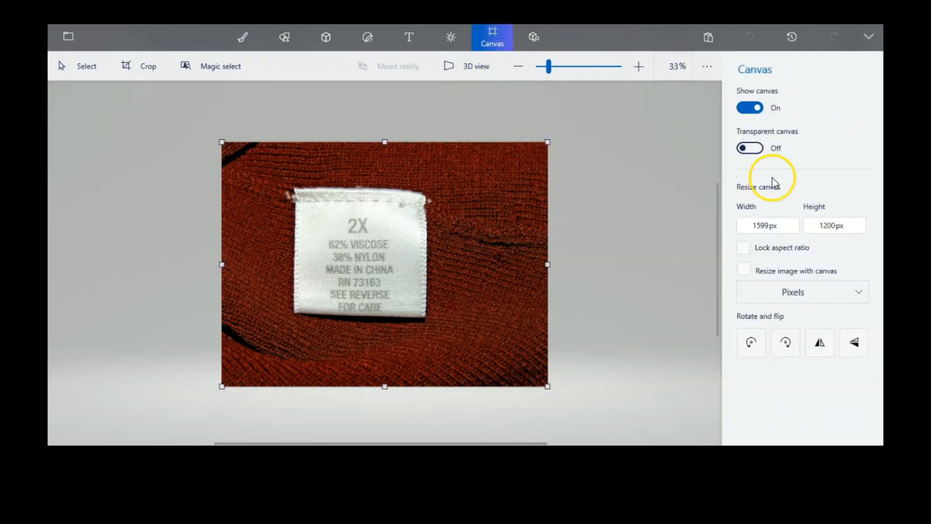
{"action": "left_click_drag", "start_coordinate": [819, 226], "coordinate": [831, 227]}
{"action": "left_click", "coordinate": [832, 227]}
{"action": "key", "text": "BackSpace"}
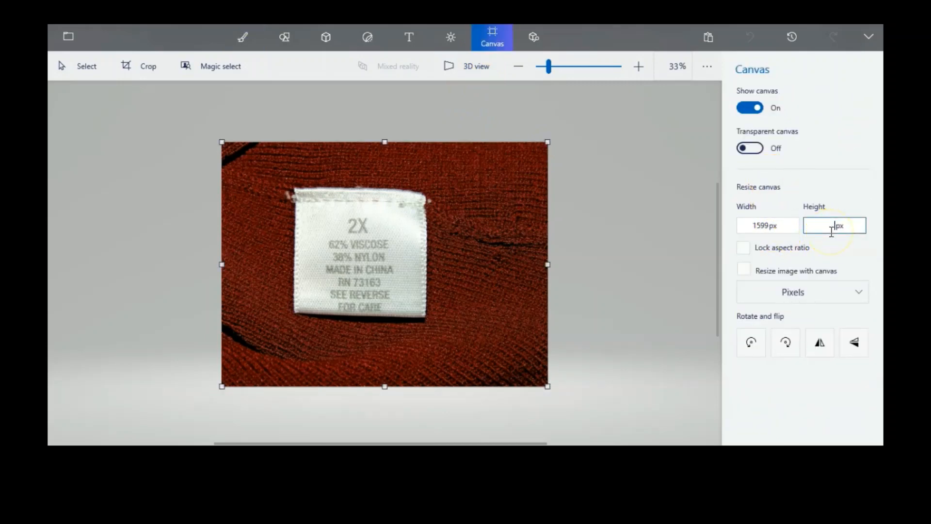
{"action": "key", "text": "Return"}
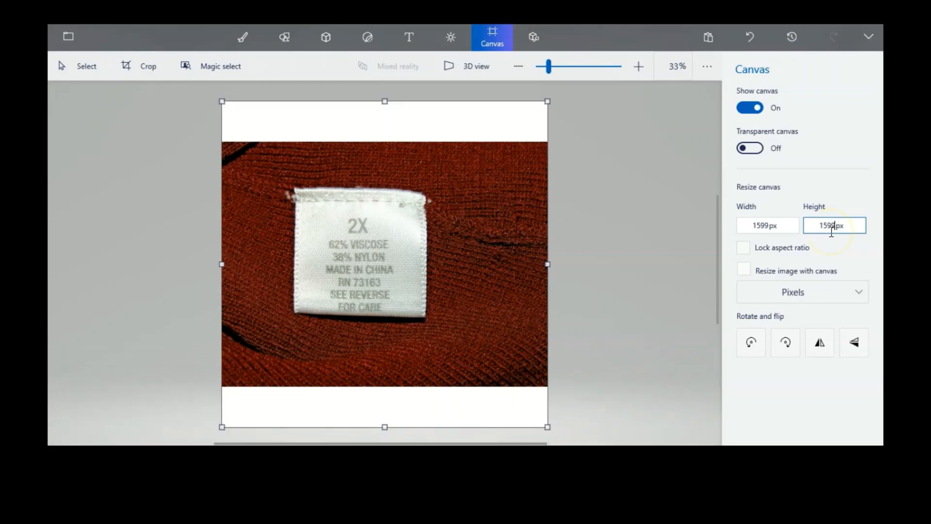
{"action": "left_click", "coordinate": [623, 99]}
{"action": "key", "text": "ctrl+s"}
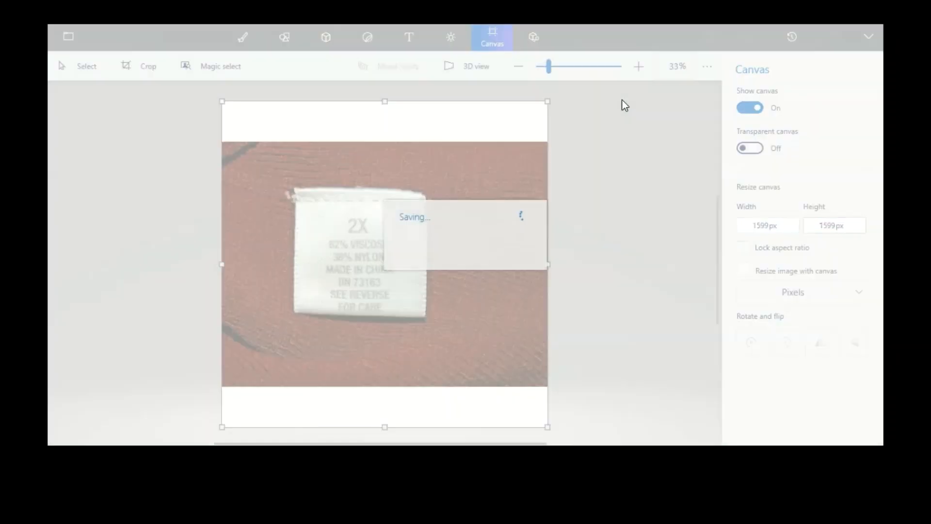
{"action": "left_click", "coordinate": [632, 85]}
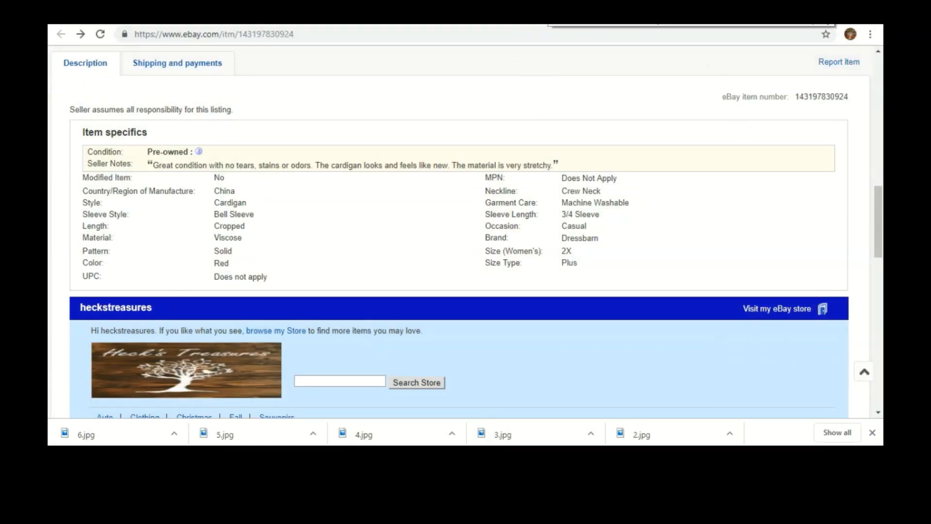
Switch to the cardigan's front-view photo in Paint 3D, set its canvas width to 1599 px, and save and close it.
{"action": "key", "text": "alt+Tab"}
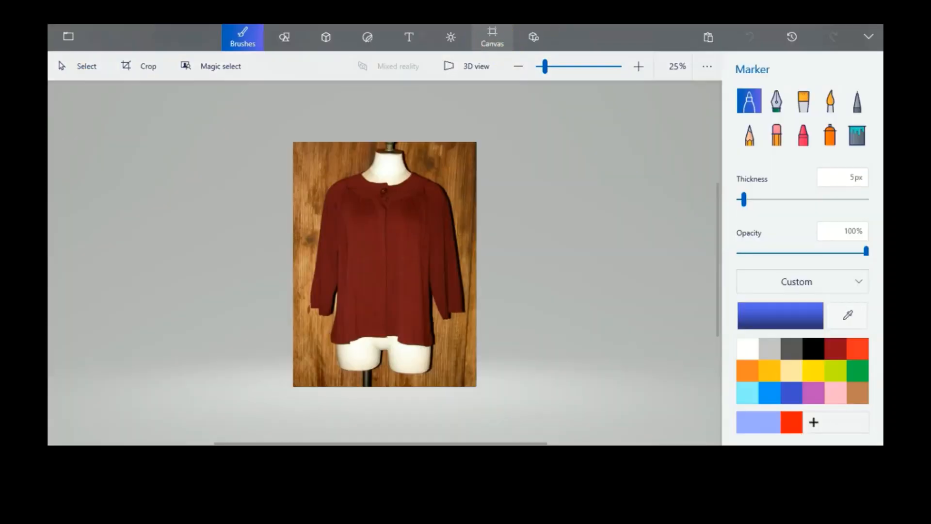
{"action": "left_click", "coordinate": [491, 34]}
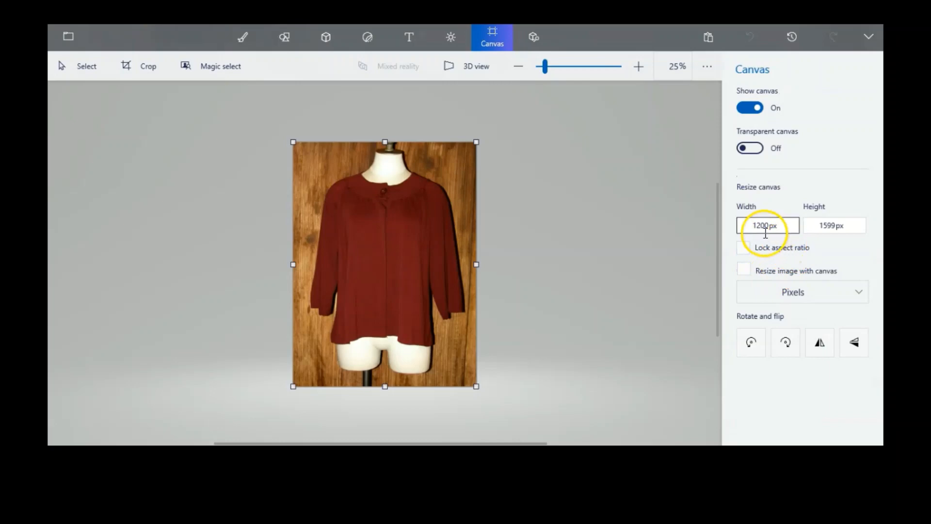
{"action": "double_click", "coordinate": [764, 226]}
{"action": "type", "text": "1599"}
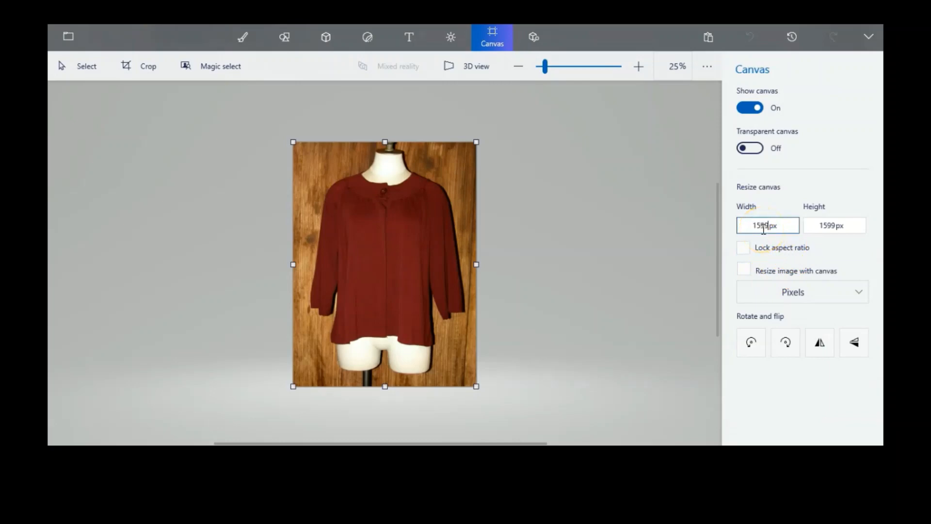
{"action": "key", "text": "Return"}
{"action": "key", "text": "ctrl+s"}
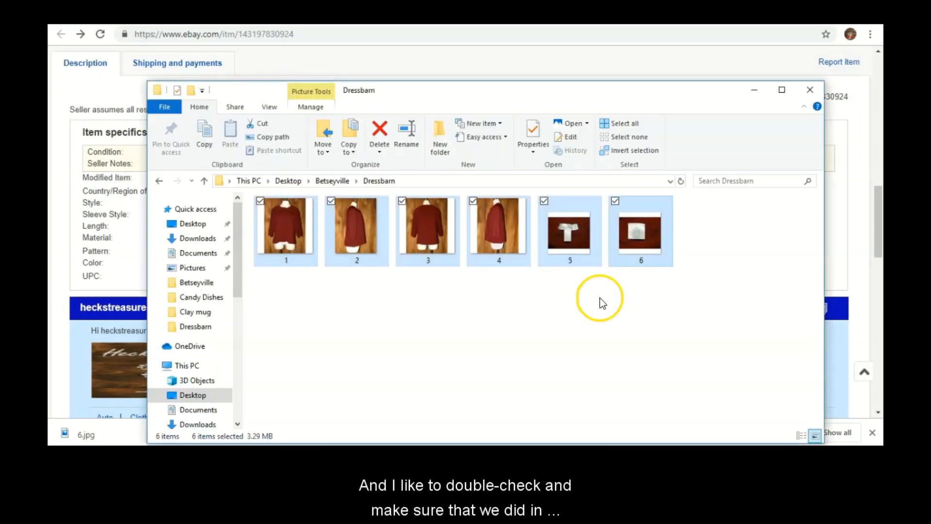
Check the photos in the Dressbarn folder and open the missed photo 2 in Paint 3D.
{"action": "left_click", "coordinate": [600, 300]}
{"action": "left_click", "coordinate": [377, 232]}
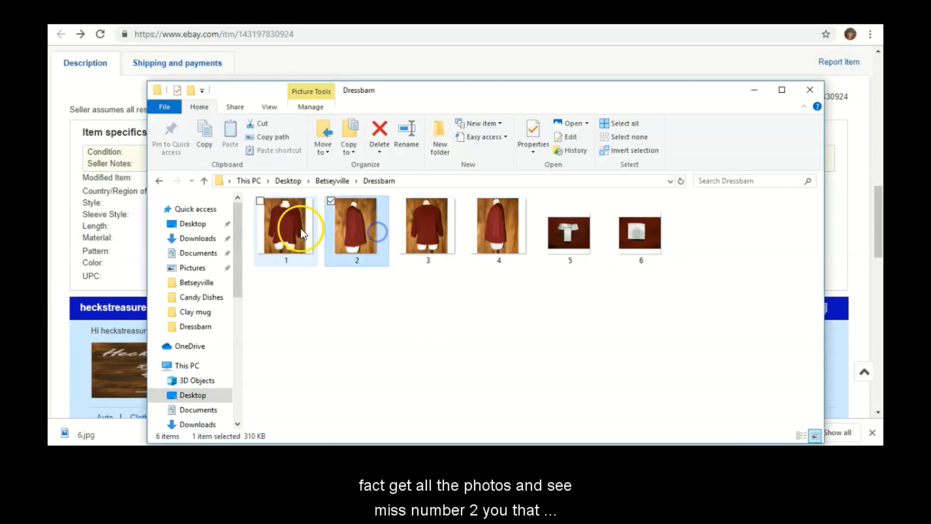
{"action": "left_click", "coordinate": [370, 236]}
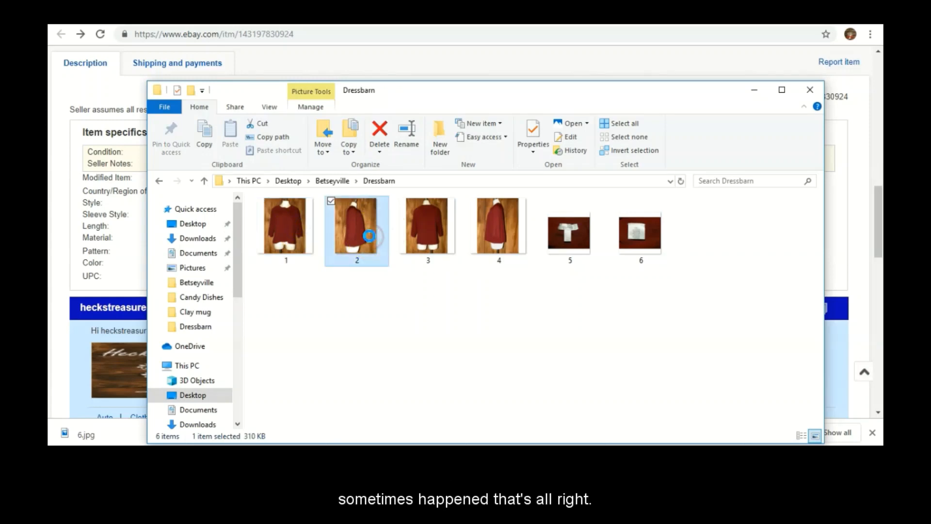
{"action": "right_click", "coordinate": [369, 236]}
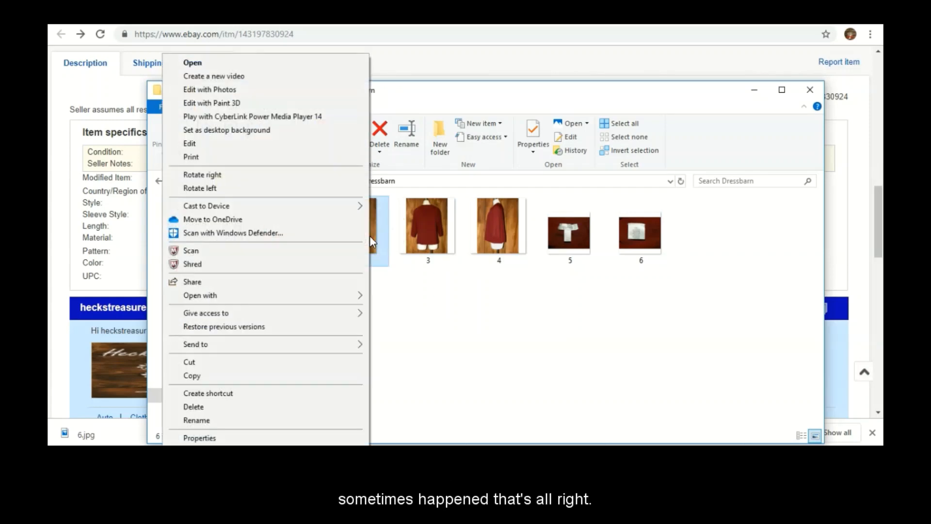
{"action": "left_click", "coordinate": [288, 109]}
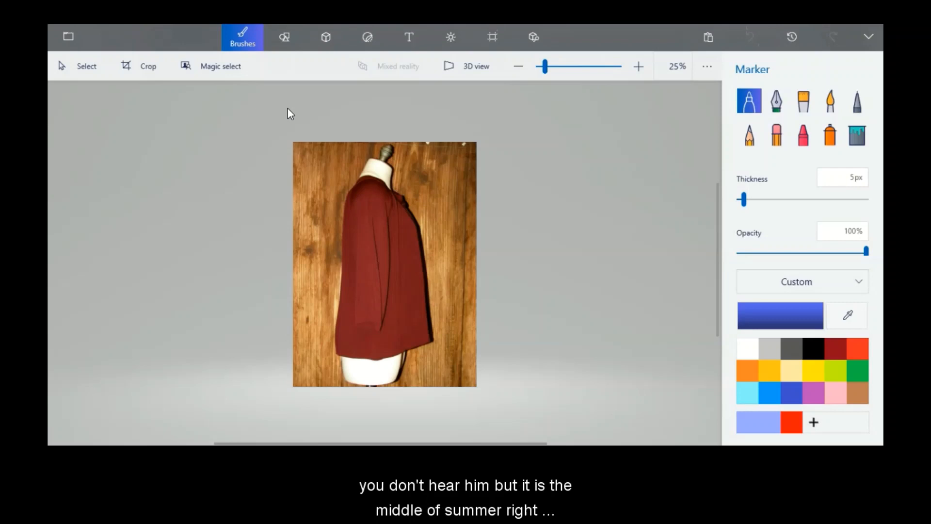
Set photo 2's canvas width to 1599 px, save and close it, and close the Dressbarn folder window.
{"action": "left_click", "coordinate": [495, 44]}
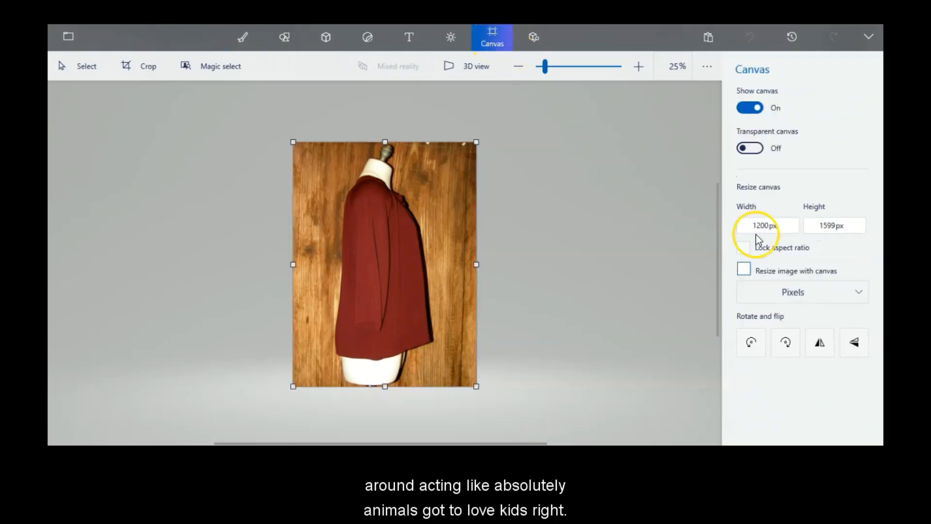
{"action": "double_click", "coordinate": [762, 226]}
{"action": "type", "text": "1599"}
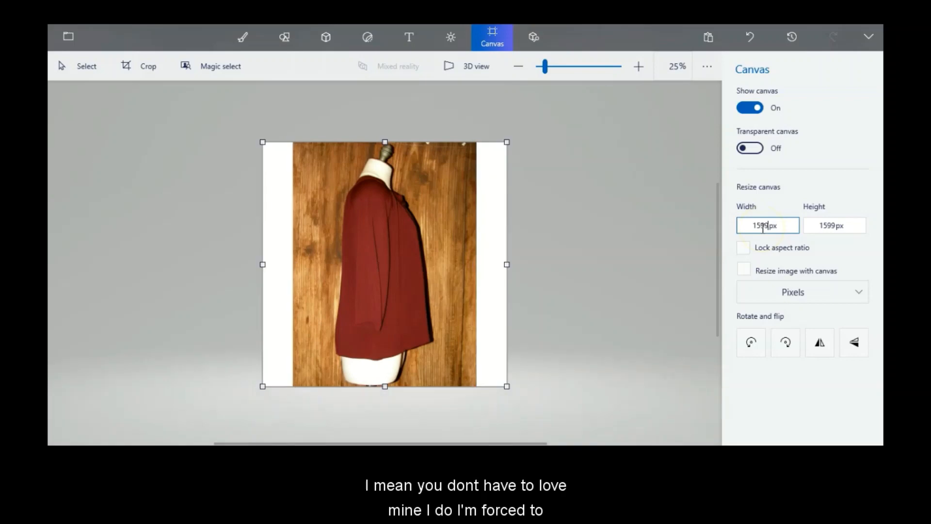
{"action": "double_click", "coordinate": [763, 226]}
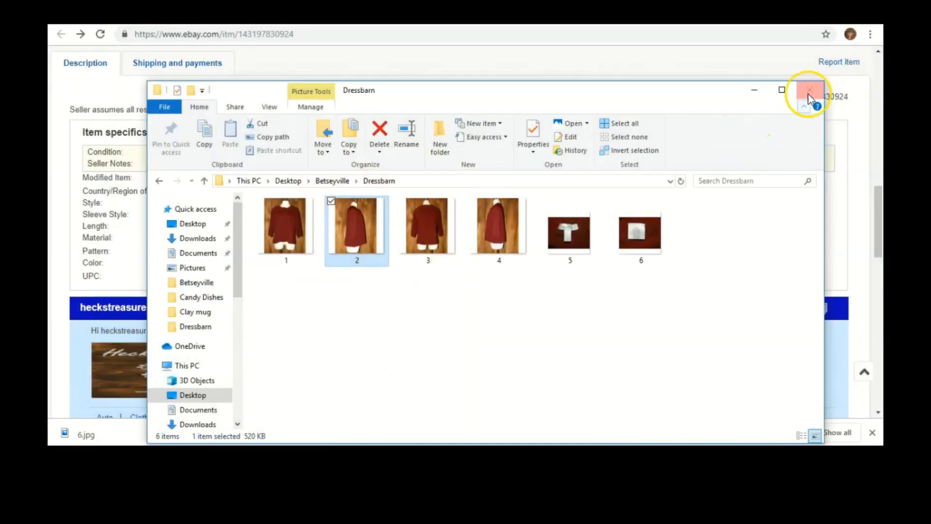
{"action": "left_click", "coordinate": [817, 90]}
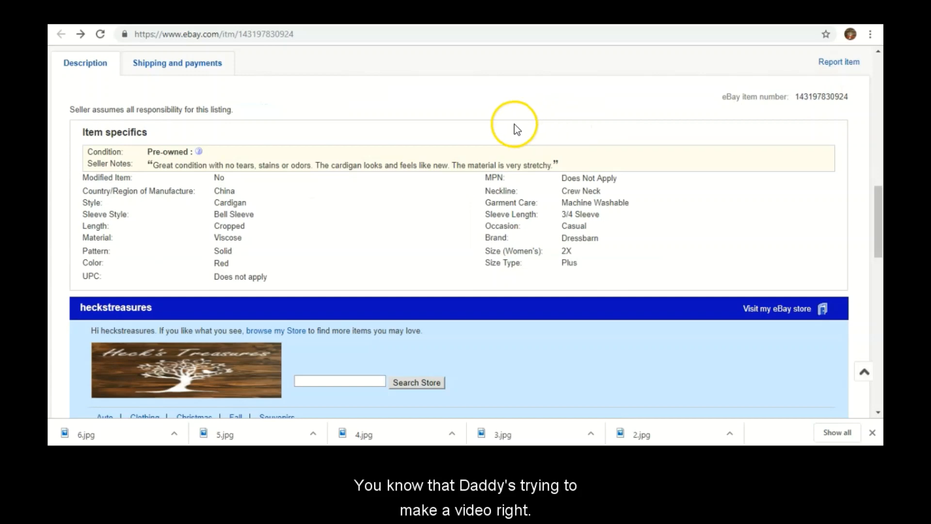
Switch to Poshmark's Create Listing page, start the photo upload and open the Dressbarn folder inside Betseyville.
{"action": "scroll", "coordinate": [409, 229], "scroll_direction": "up", "scroll_amount": 5}
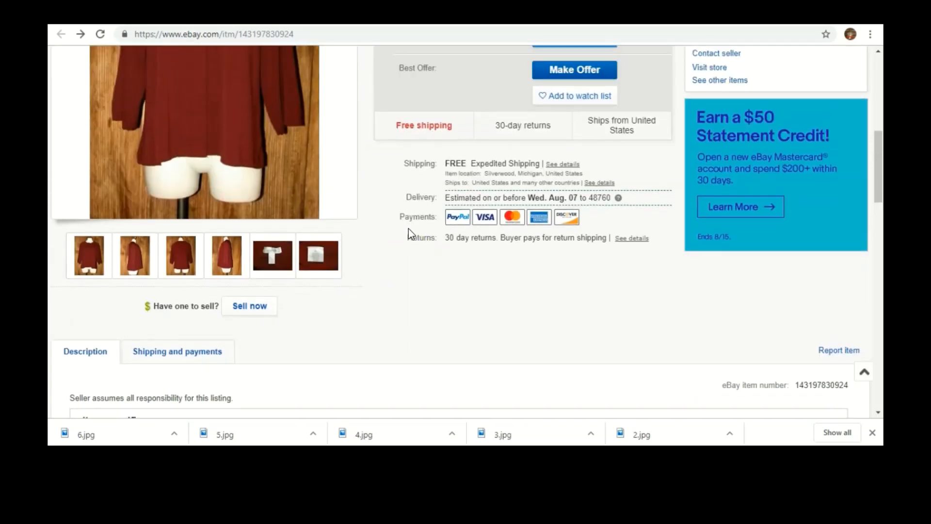
{"action": "scroll", "coordinate": [408, 229], "scroll_direction": "up", "scroll_amount": 5}
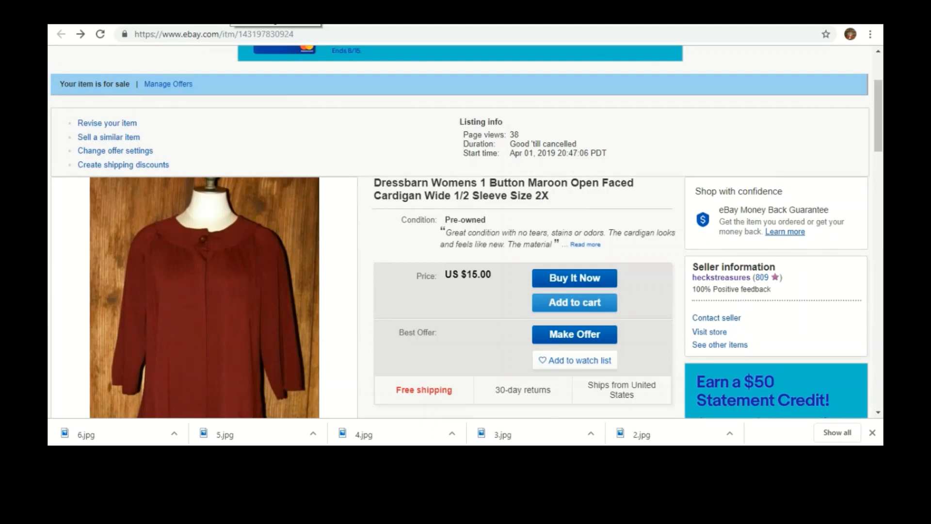
{"action": "key", "text": "ctrl+Tab"}
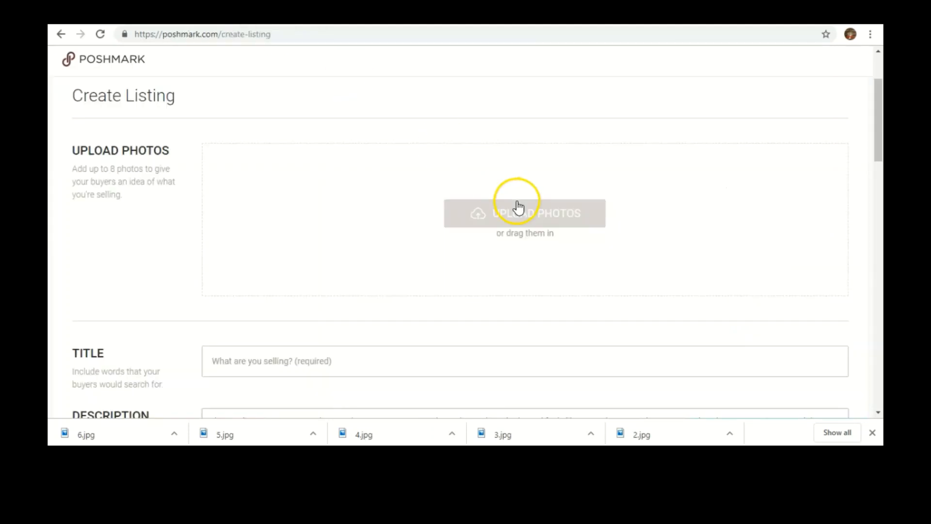
{"action": "left_click", "coordinate": [500, 223]}
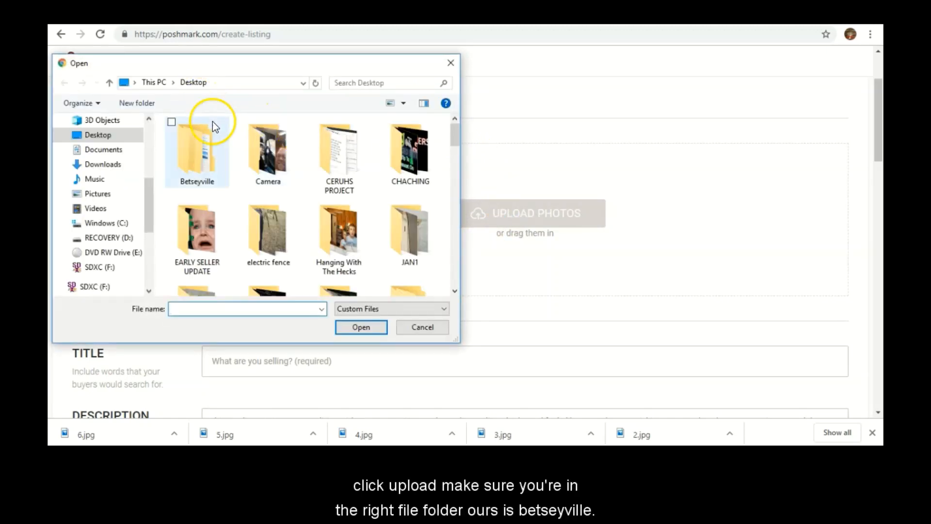
{"action": "left_click", "coordinate": [203, 158]}
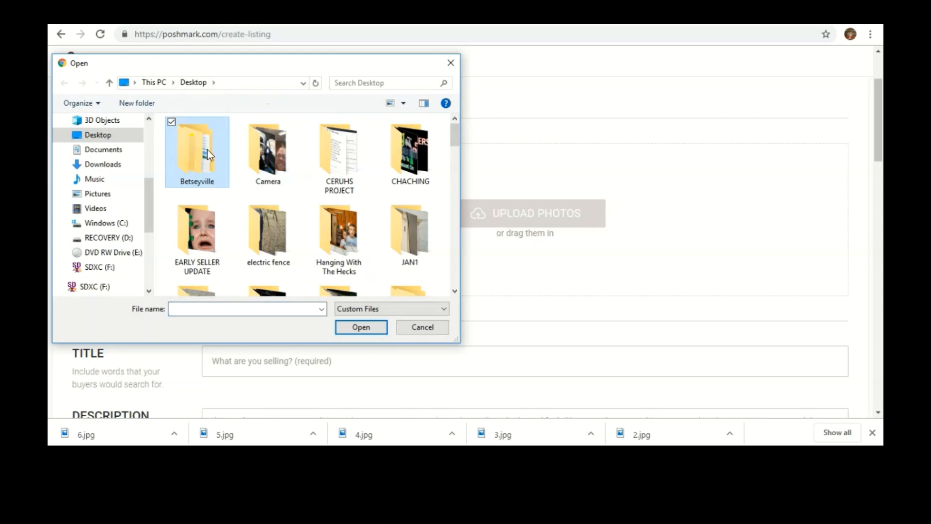
{"action": "double_click", "coordinate": [208, 133]}
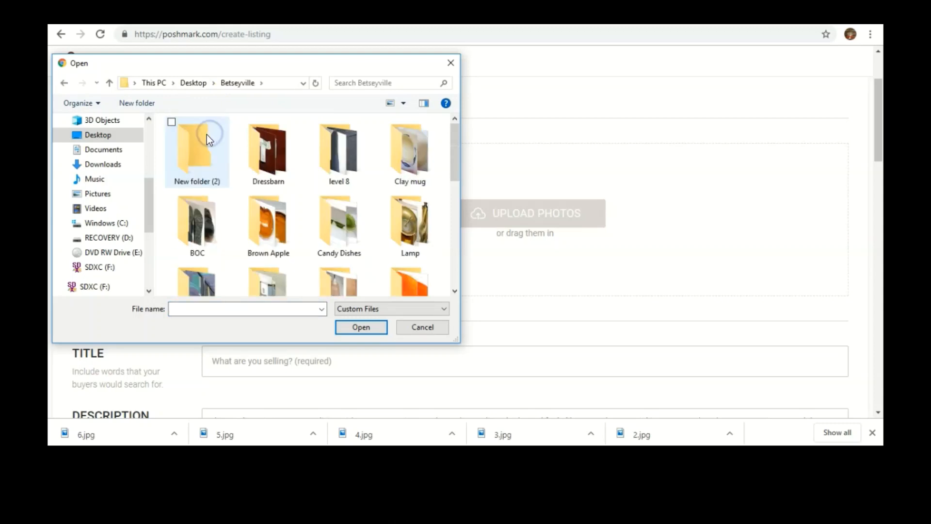
{"action": "double_click", "coordinate": [276, 150]}
Upload photos 1 to 6 and apply the front-view photo as the listing's covershot.
{"action": "left_click_drag", "start_coordinate": [201, 286], "coordinate": [453, 103]}
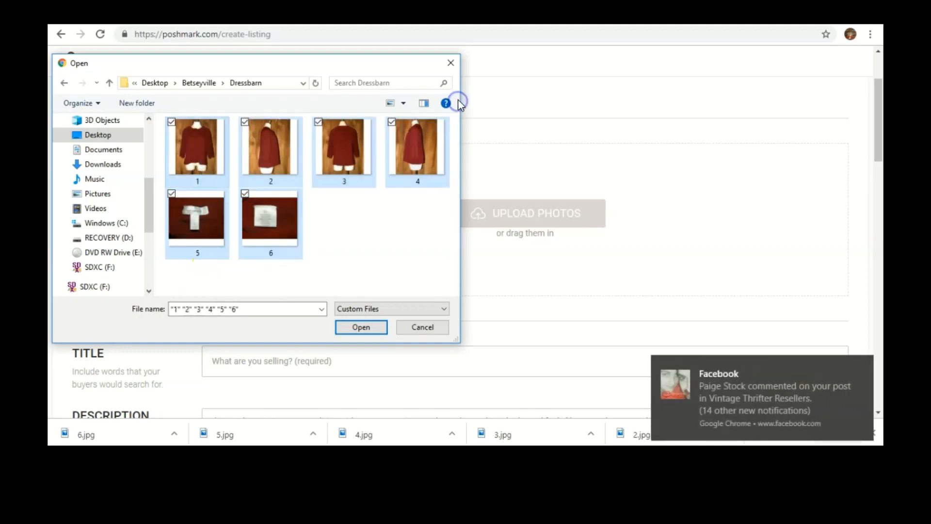
{"action": "left_click", "coordinate": [339, 327]}
{"action": "left_click", "coordinate": [863, 365]}
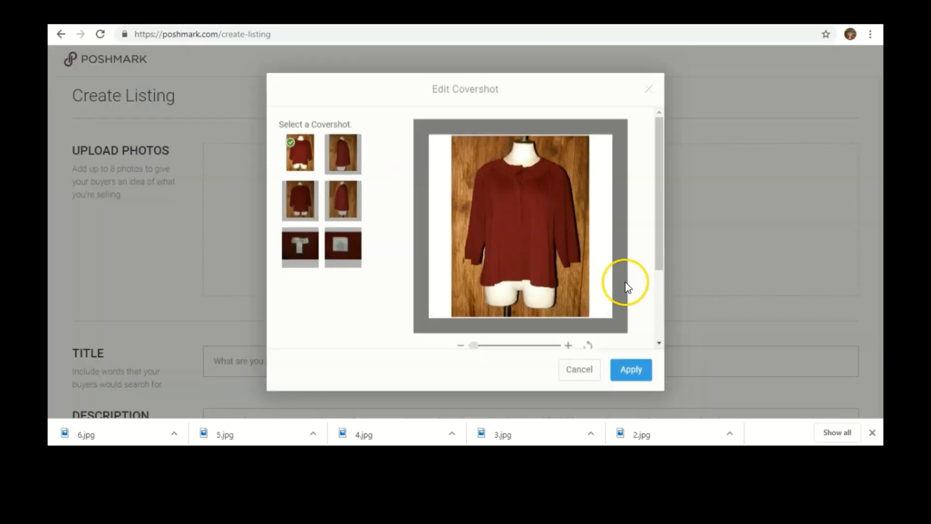
{"action": "left_click", "coordinate": [637, 371]}
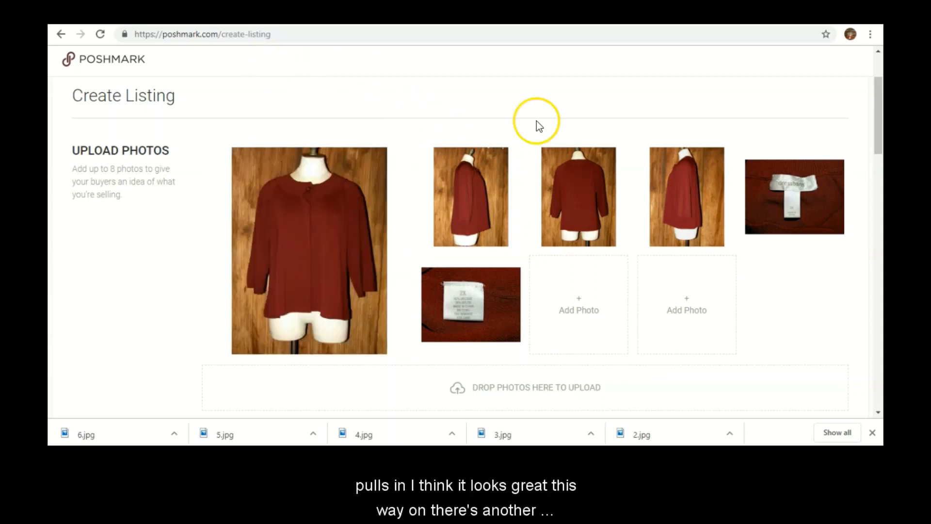
Switch to the cardigan's eBay listing and copy its full title.
{"action": "scroll", "coordinate": [518, 98], "scroll_direction": "down", "scroll_amount": 2}
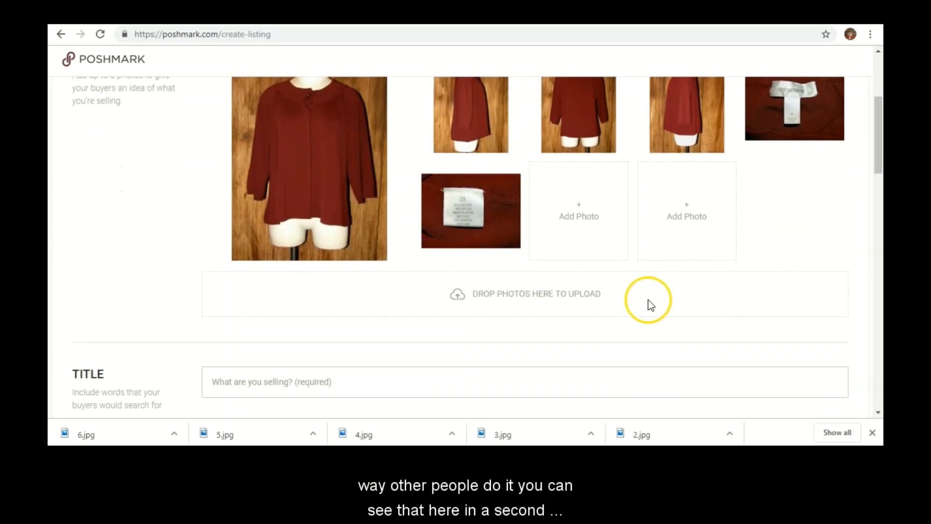
{"action": "scroll", "coordinate": [648, 299], "scroll_direction": "down", "scroll_amount": 3}
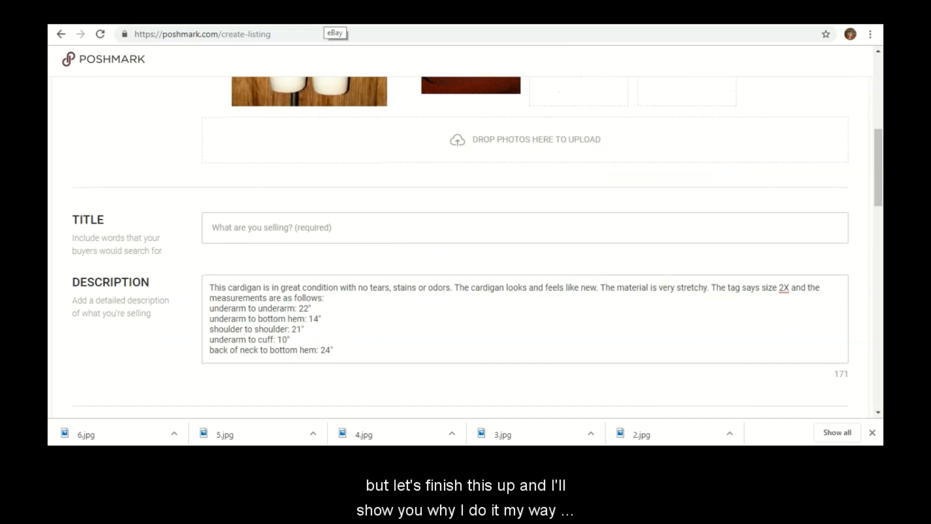
{"action": "left_click", "coordinate": [335, 18]}
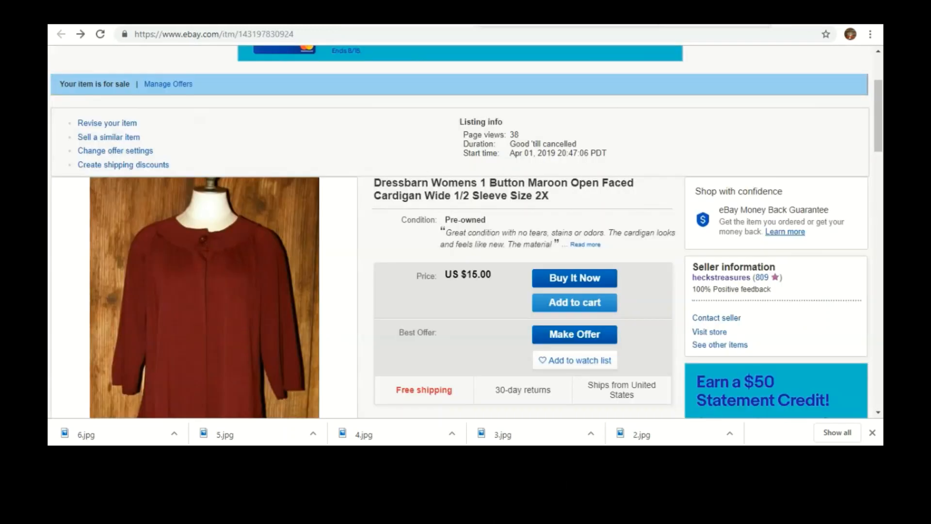
{"action": "left_click_drag", "start_coordinate": [549, 196], "coordinate": [367, 180]}
{"action": "key", "text": "ctrl+c"}
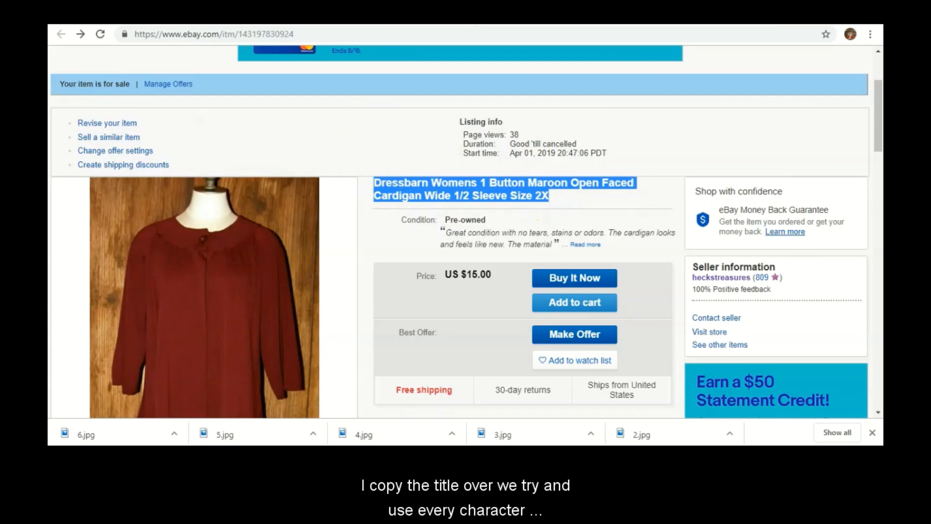
Return to the Poshmark listing and paste the copied title above the description text, separated by a blank line.
{"action": "left_click", "coordinate": [262, 18]}
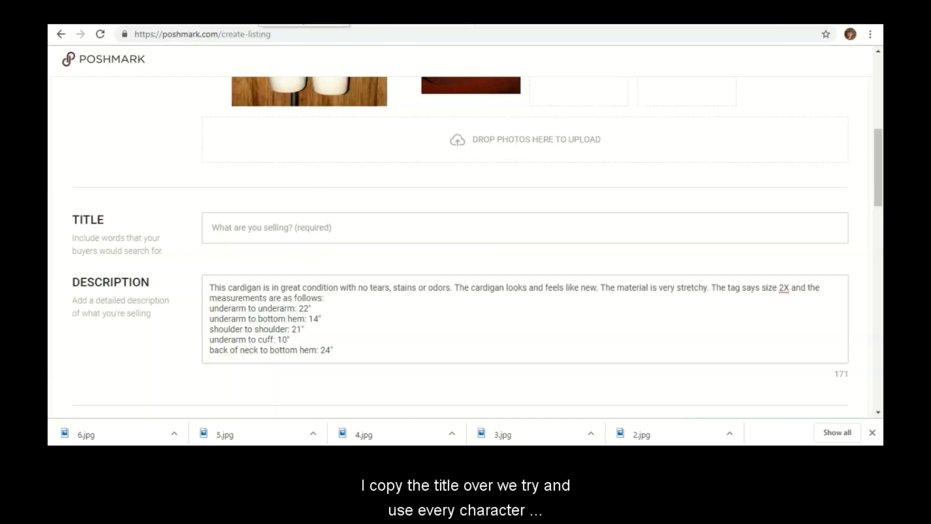
{"action": "left_click", "coordinate": [209, 287]}
{"action": "key", "text": "Return"}
{"action": "key", "text": "Return"}
{"action": "key", "text": "Up"}
{"action": "key", "text": "Up"}
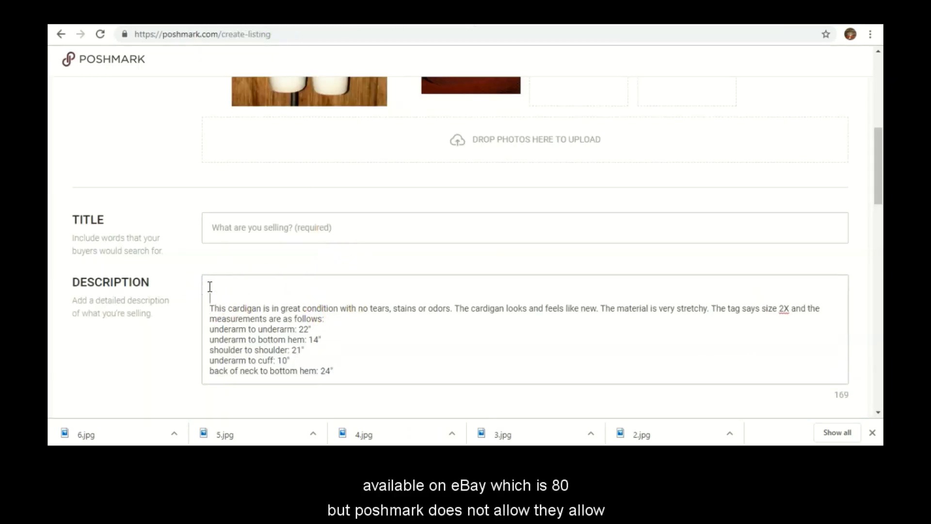
{"action": "key", "text": "ctrl+v"}
Paste the copied title into the listing's title field and trim its cut-off last word to "Card".
{"action": "left_click", "coordinate": [323, 223]}
{"action": "type", "text": "Dressbarn Womens 1 Button Maroon Open Faced Cardig"}
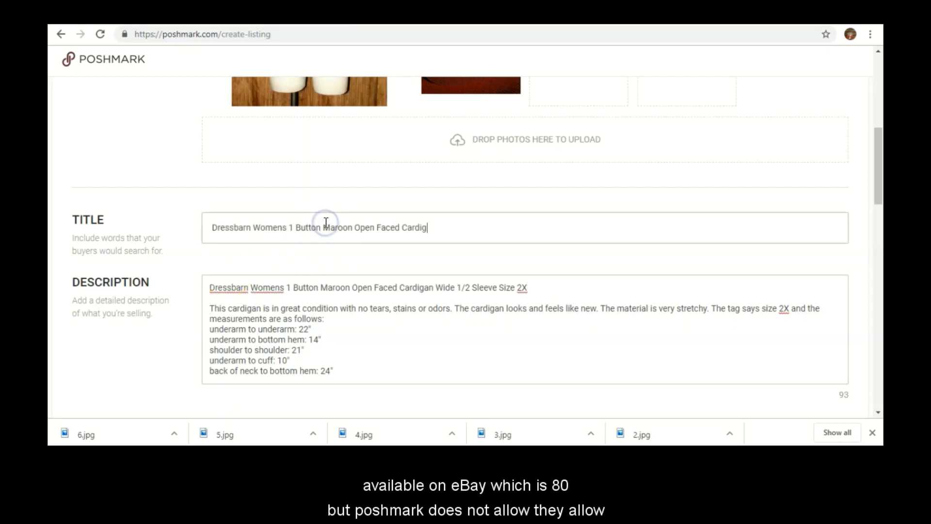
{"action": "key", "text": "BackSpace"}
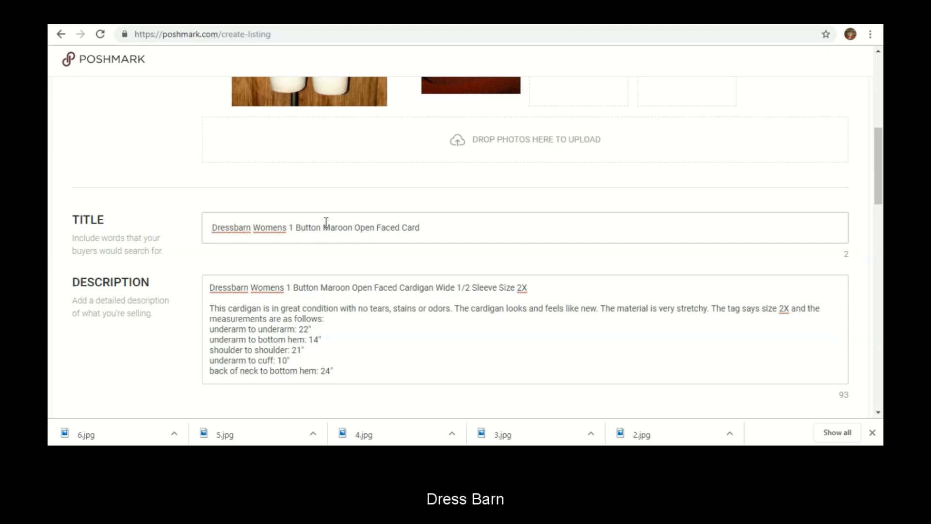
Remove "Womens" from the title and complete its ending so it reads "Dressbarn 1 Button Maroon Open Faced Cardigan 2X".
{"action": "left_click", "coordinate": [307, 224]}
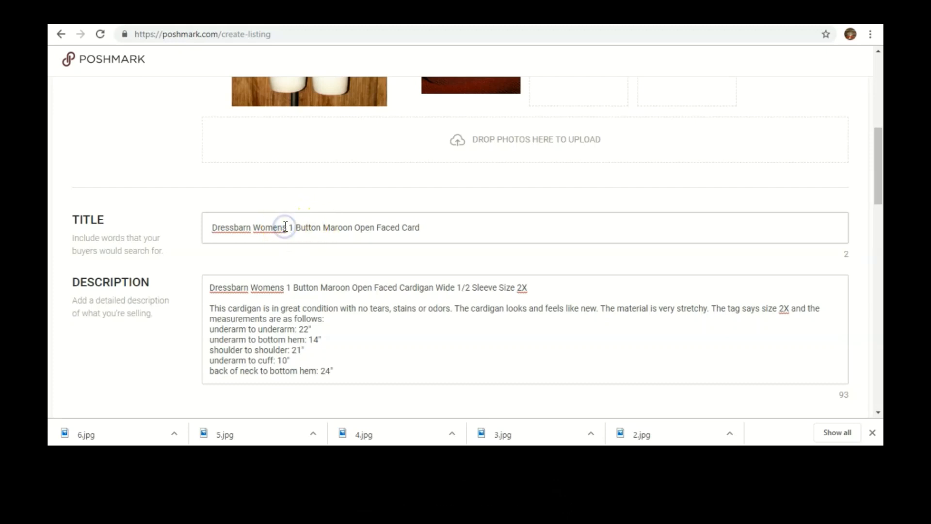
{"action": "key", "text": "BackSpace"}
{"action": "key", "text": "BackSpace"}
{"action": "key", "text": "BackSpace"}
{"action": "key", "text": "BackSpace"}
{"action": "key", "text": "BackSpace"}
{"action": "key", "text": "Delete"}
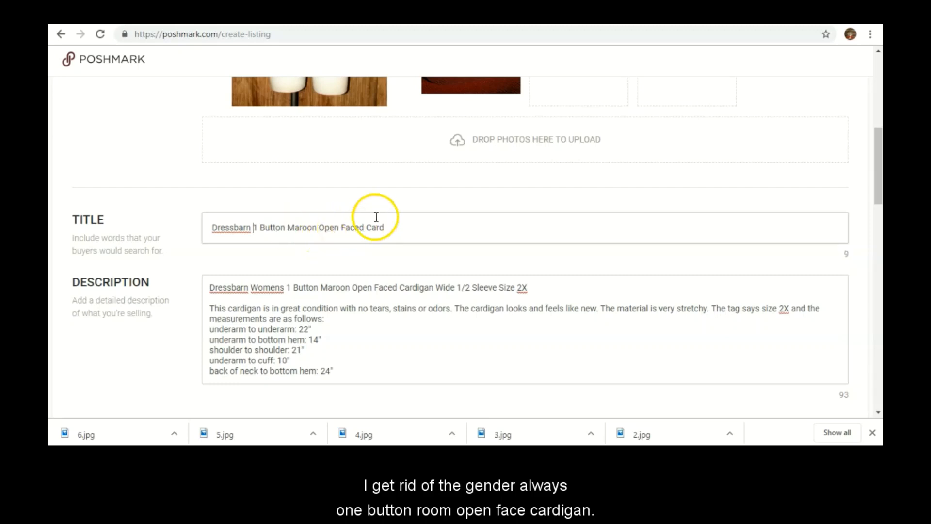
{"action": "left_click", "coordinate": [398, 228]}
{"action": "type", "text": "igan"}
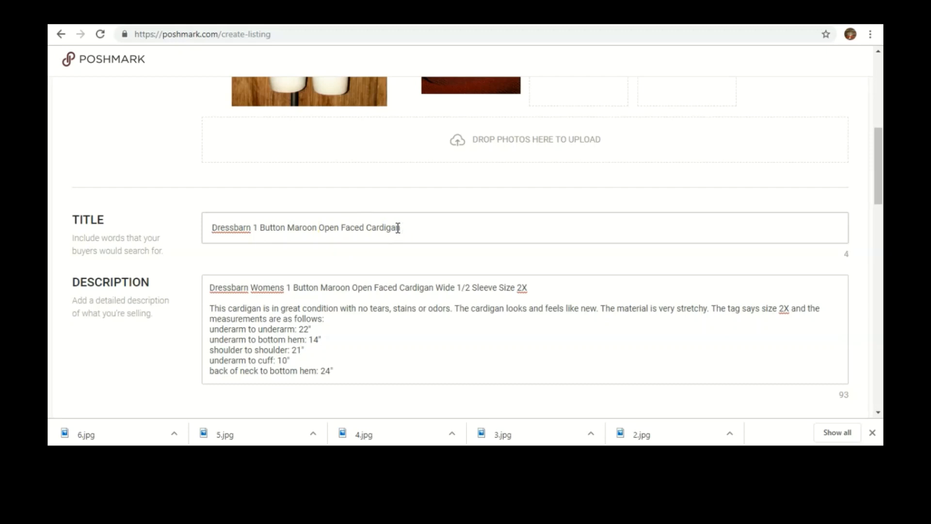
{"action": "type", "text": " 2X"}
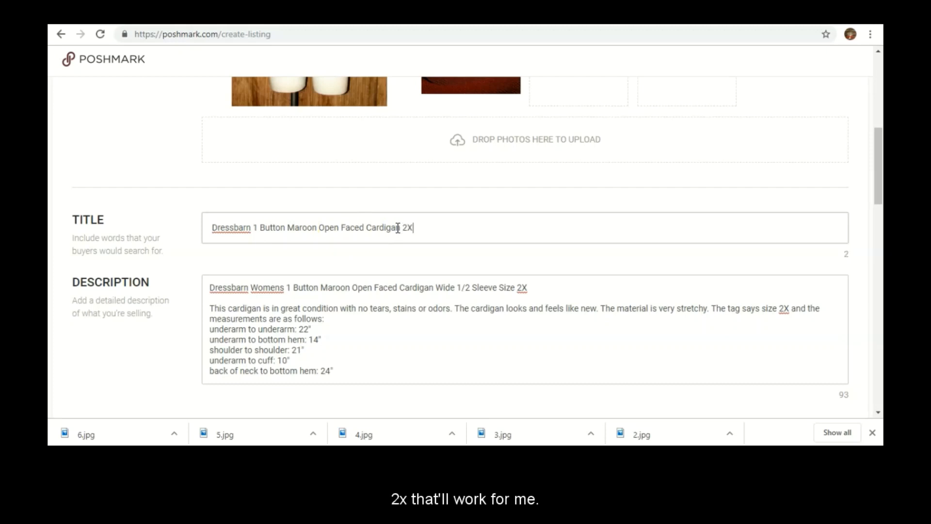
Set the listing's category to Women Sweaters with the Cardigans subcategory.
{"action": "scroll", "coordinate": [376, 305], "scroll_direction": "down", "scroll_amount": 6}
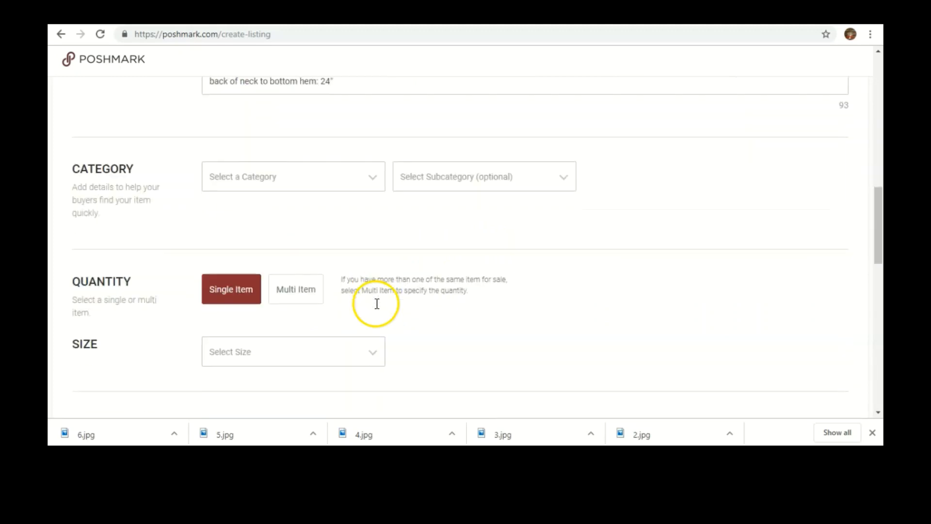
{"action": "left_click", "coordinate": [354, 176]}
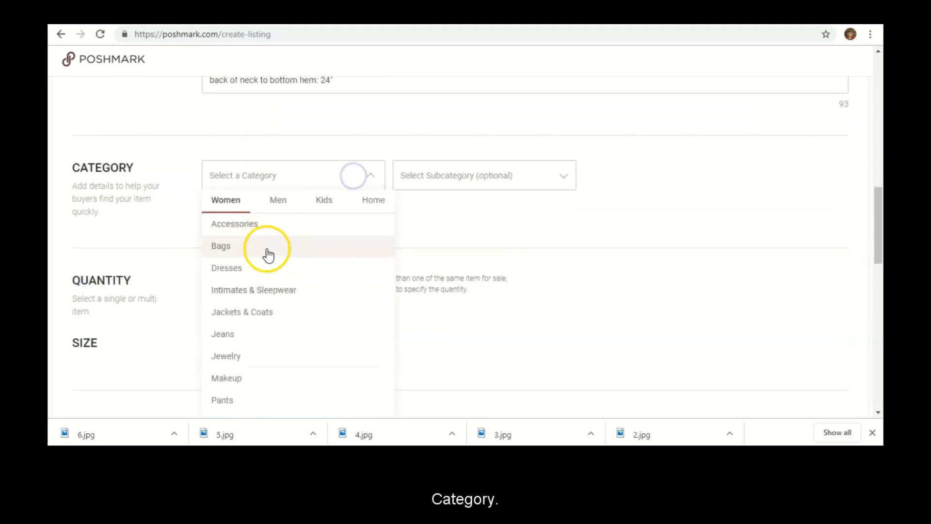
{"action": "scroll", "coordinate": [258, 320], "scroll_direction": "down", "scroll_amount": 4}
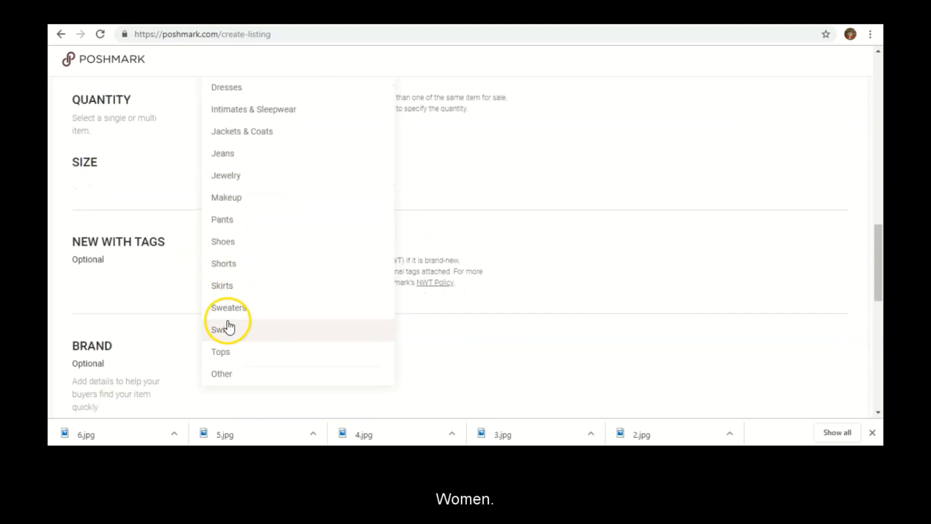
{"action": "left_click", "coordinate": [236, 315]}
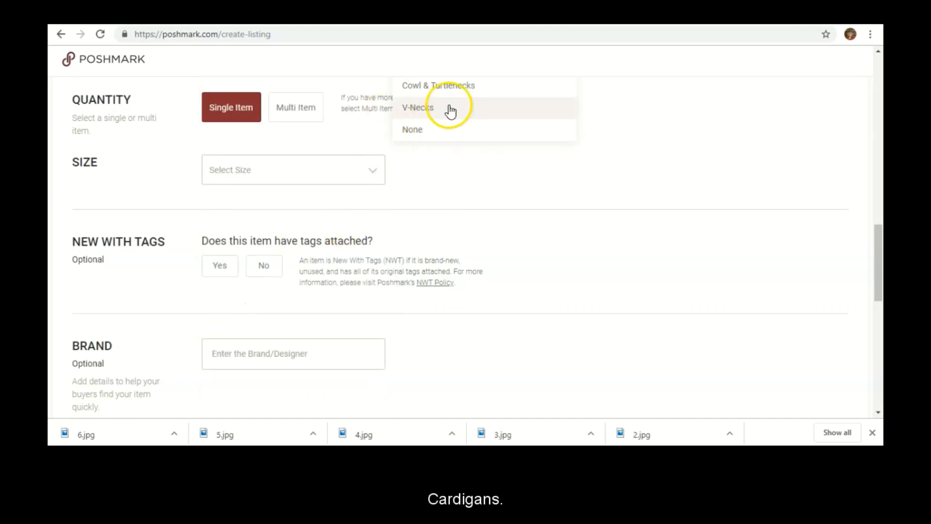
{"action": "scroll", "coordinate": [463, 111], "scroll_direction": "up", "scroll_amount": 1}
{"action": "scroll", "coordinate": [463, 107], "scroll_direction": "up", "scroll_amount": 2}
{"action": "left_click", "coordinate": [453, 178]}
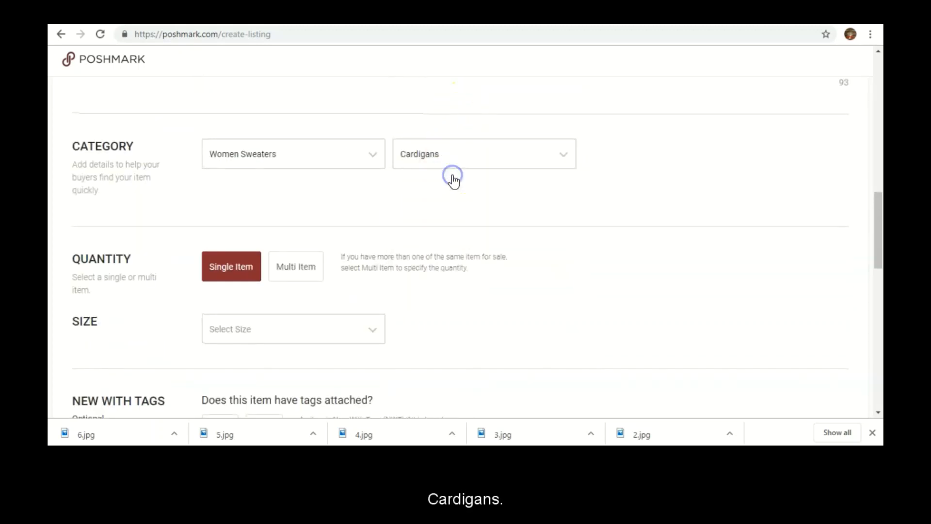
Set the cardigan's size to 2X from the Plus sizes.
{"action": "left_click", "coordinate": [290, 339]}
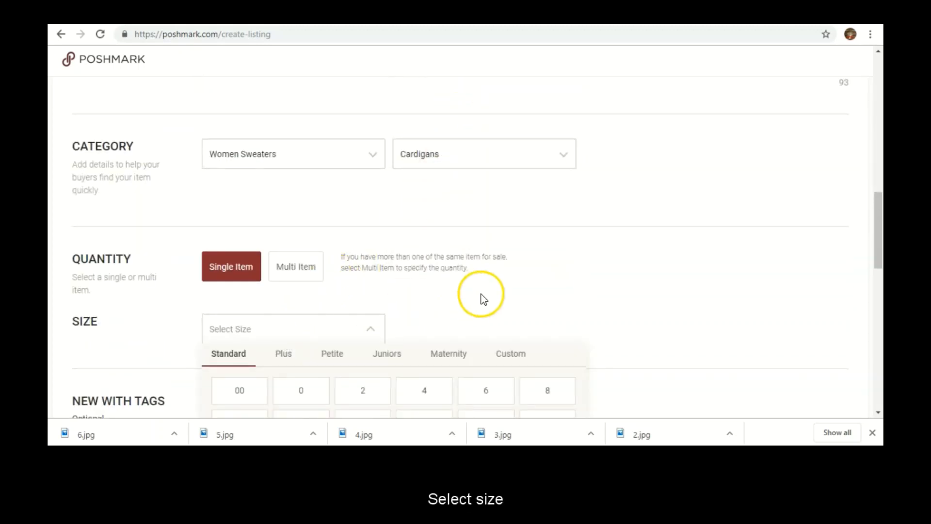
{"action": "scroll", "coordinate": [480, 298], "scroll_direction": "down", "scroll_amount": 5}
{"action": "scroll", "coordinate": [393, 216], "scroll_direction": "up", "scroll_amount": 1}
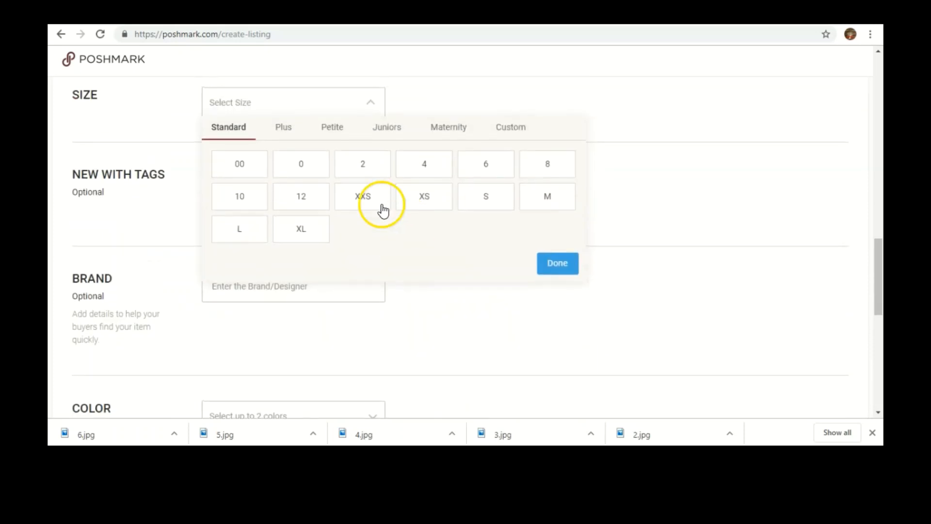
{"action": "left_click", "coordinate": [284, 131]}
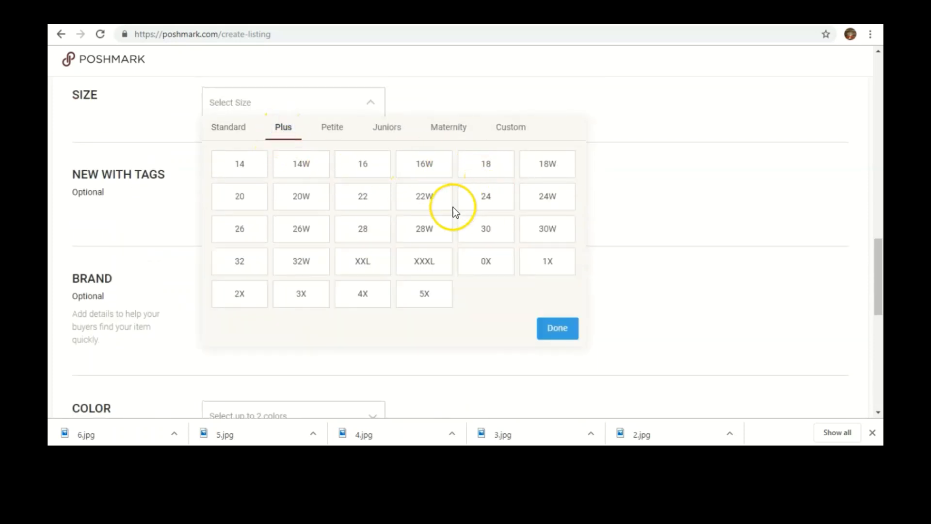
{"action": "left_click", "coordinate": [252, 294]}
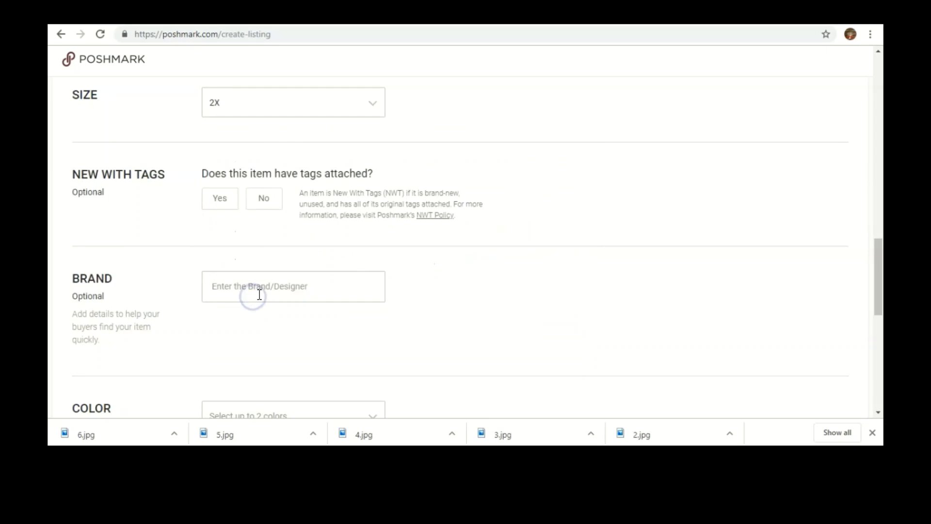
Set the brand to the suggested "Dress Barn".
{"action": "left_click", "coordinate": [260, 293]}
{"action": "type", "text": "Dress"}
{"action": "left_click", "coordinate": [268, 318]}
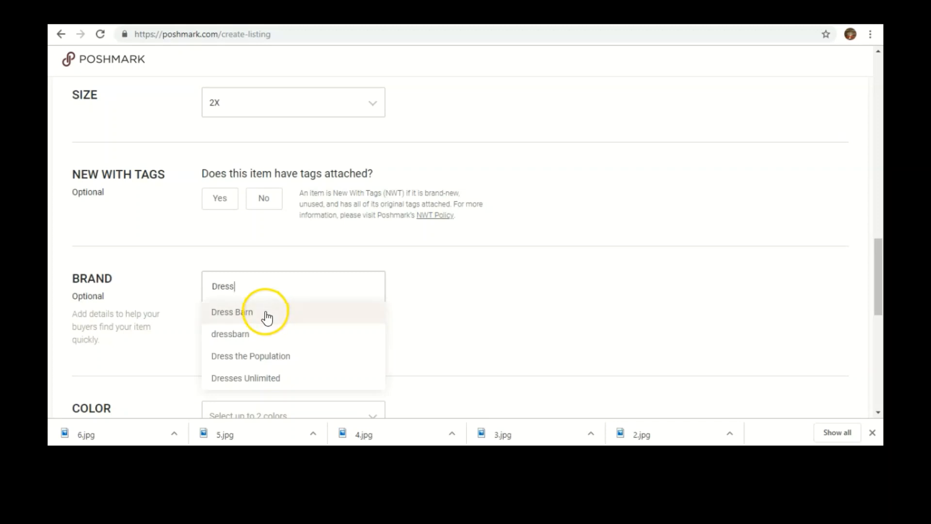
Check the available color options for maroon and close the list without selecting a color.
{"action": "scroll", "coordinate": [264, 316], "scroll_direction": "down", "scroll_amount": 5}
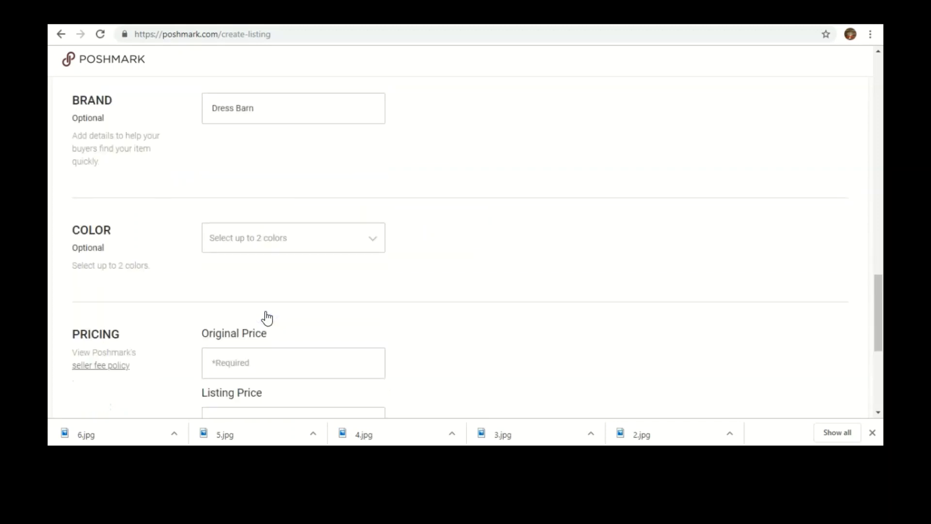
{"action": "left_click", "coordinate": [265, 281]}
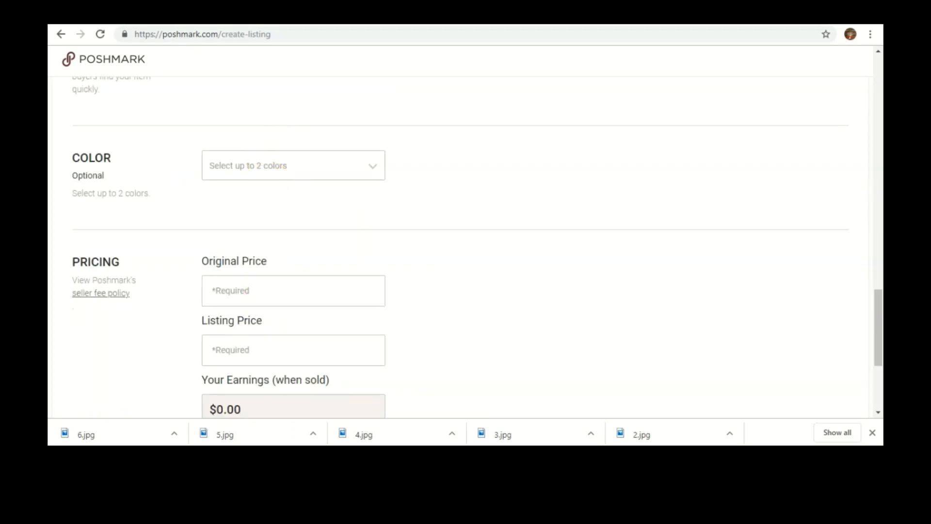
{"action": "scroll", "coordinate": [398, 209], "scroll_direction": "up", "scroll_amount": 1}
{"action": "scroll", "coordinate": [399, 210], "scroll_direction": "up", "scroll_amount": 6}
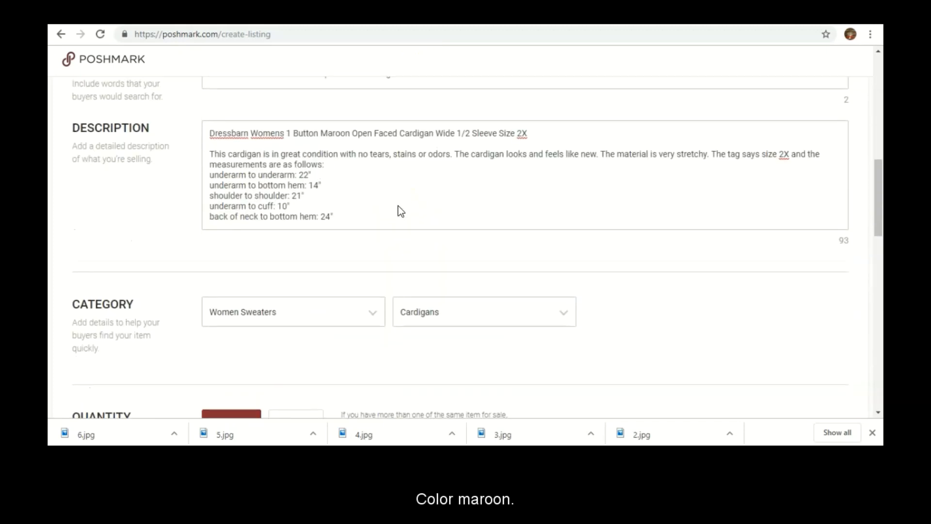
{"action": "scroll", "coordinate": [399, 206], "scroll_direction": "down", "scroll_amount": 13}
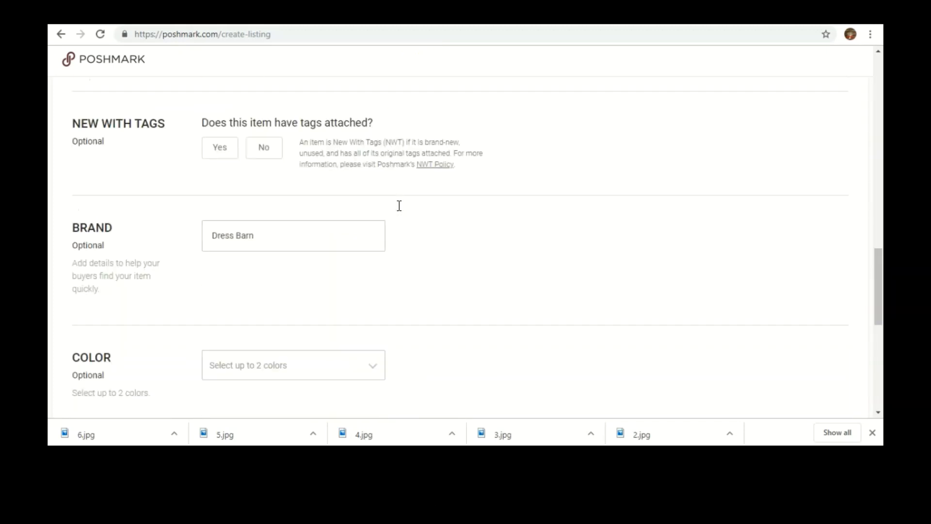
{"action": "left_click", "coordinate": [334, 228]}
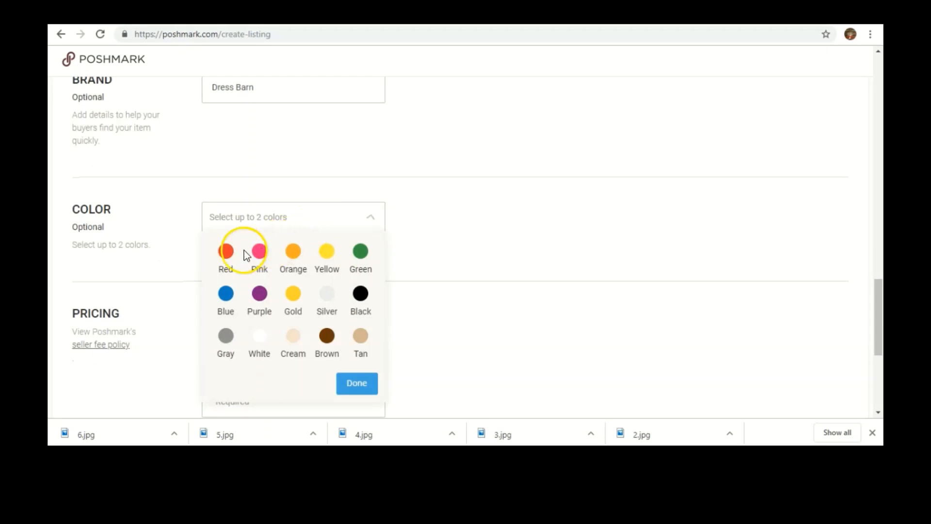
{"action": "left_click", "coordinate": [357, 383]}
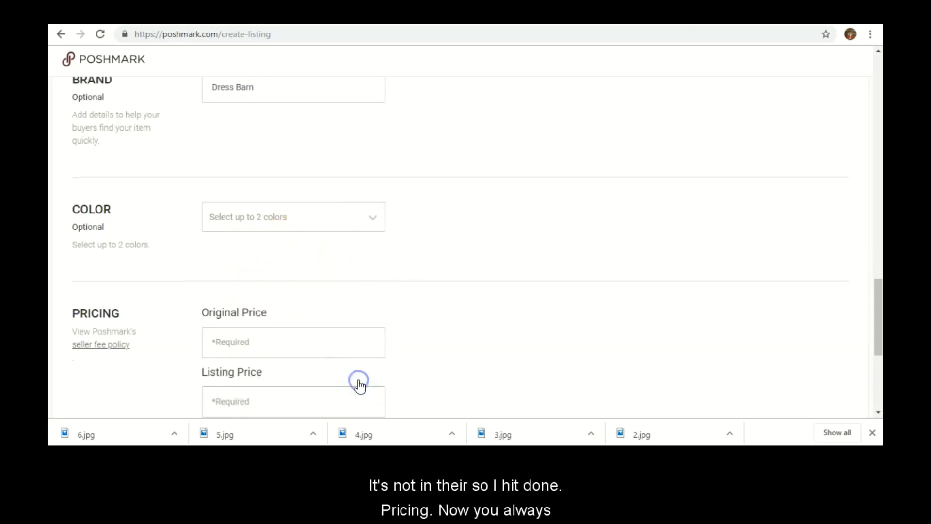
Set the listing's original price to 0.
{"action": "left_click", "coordinate": [270, 340]}
{"action": "type", "text": "0"}
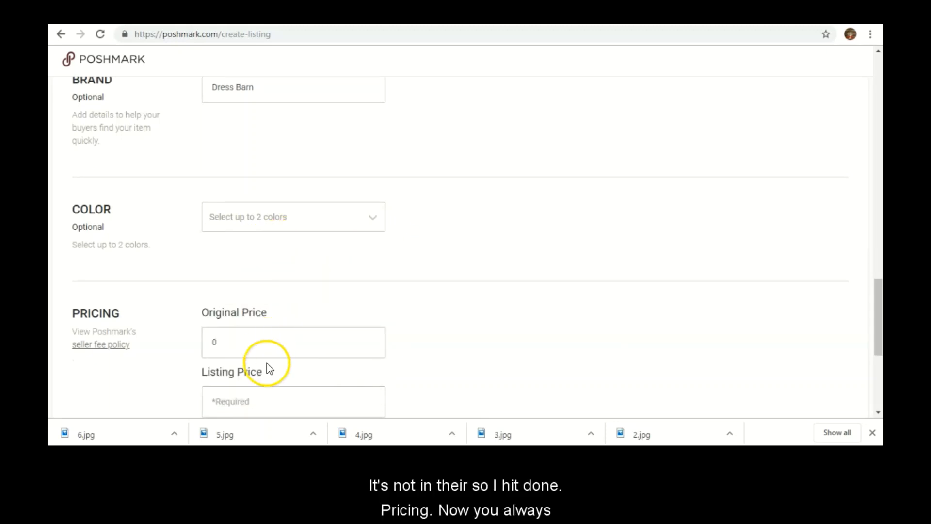
{"action": "left_click", "coordinate": [259, 389]}
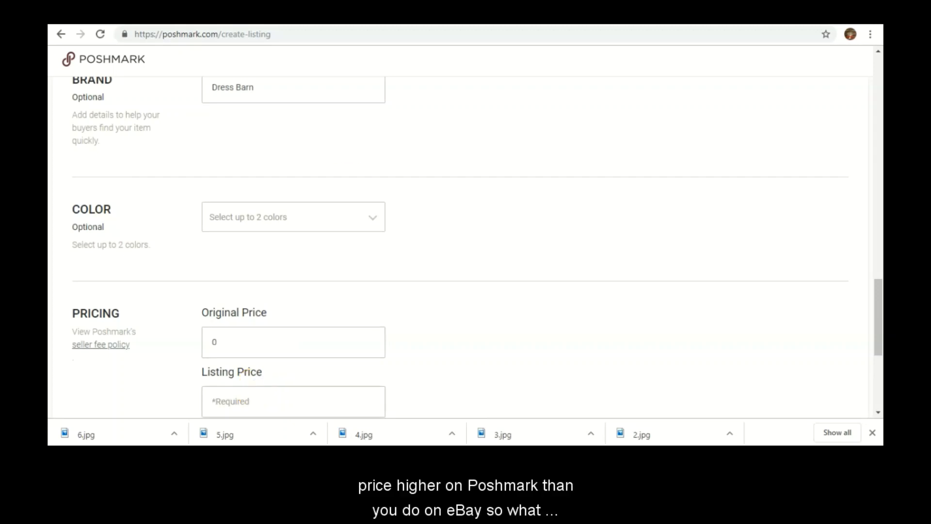
Check the cardigan's price on its eBay listing and set the Poshmark listing price to 18.
{"action": "key", "text": "ctrl+Tab"}
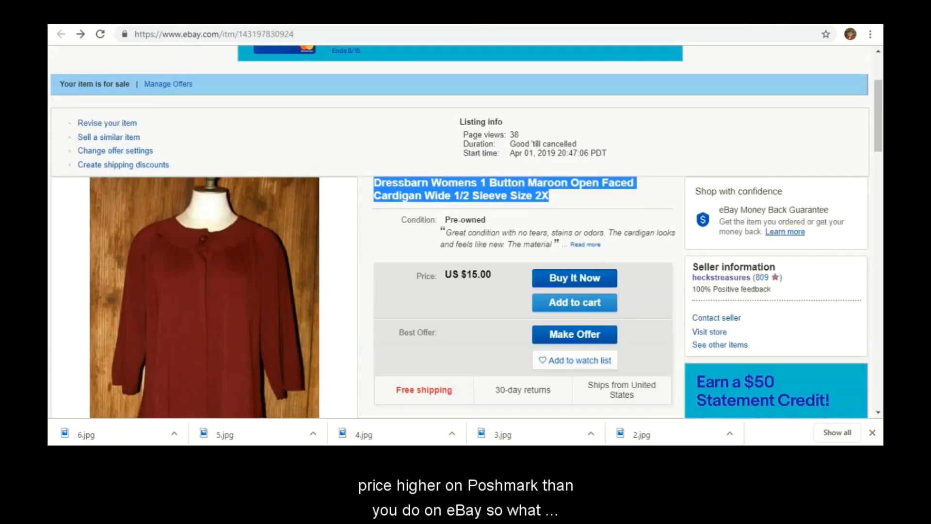
{"action": "left_click", "coordinate": [484, 232]}
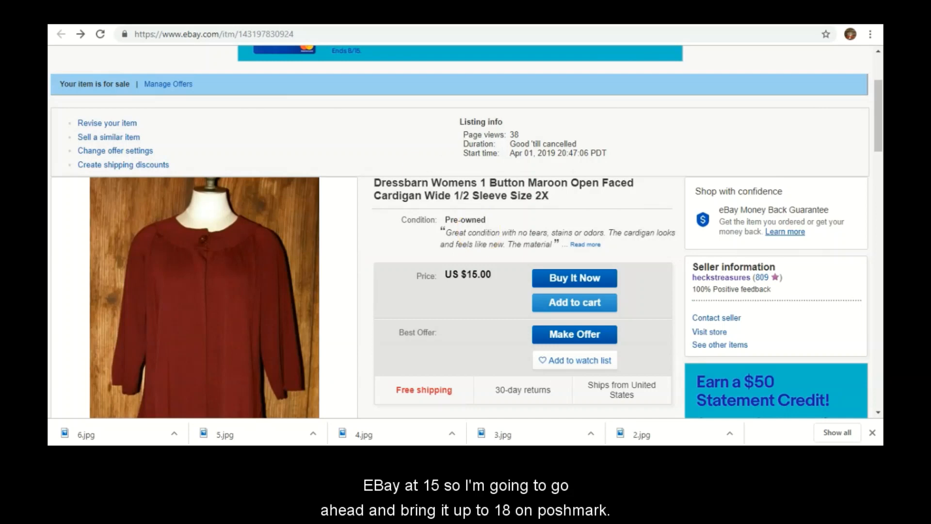
{"action": "key", "text": "ctrl+Tab"}
{"action": "scroll", "coordinate": [276, 199], "scroll_direction": "down", "scroll_amount": 3}
{"action": "left_click", "coordinate": [257, 265]}
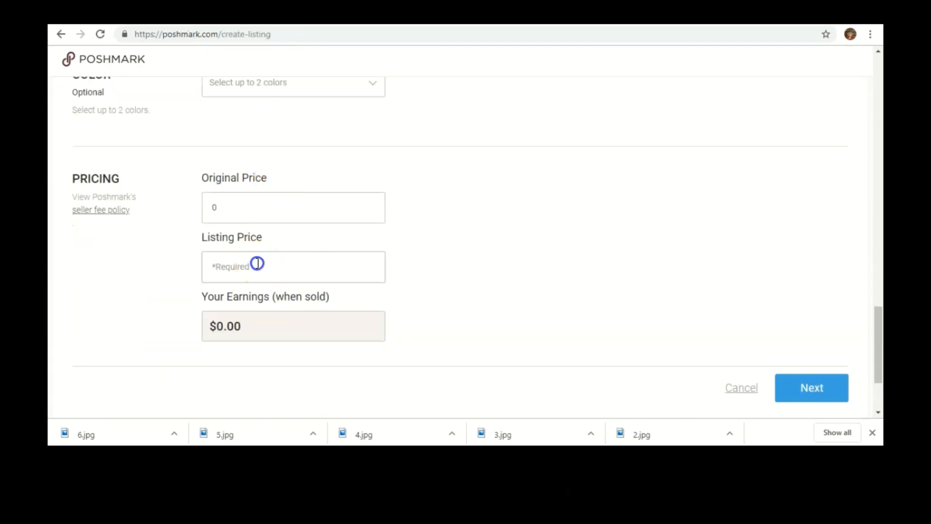
{"action": "type", "text": "18"}
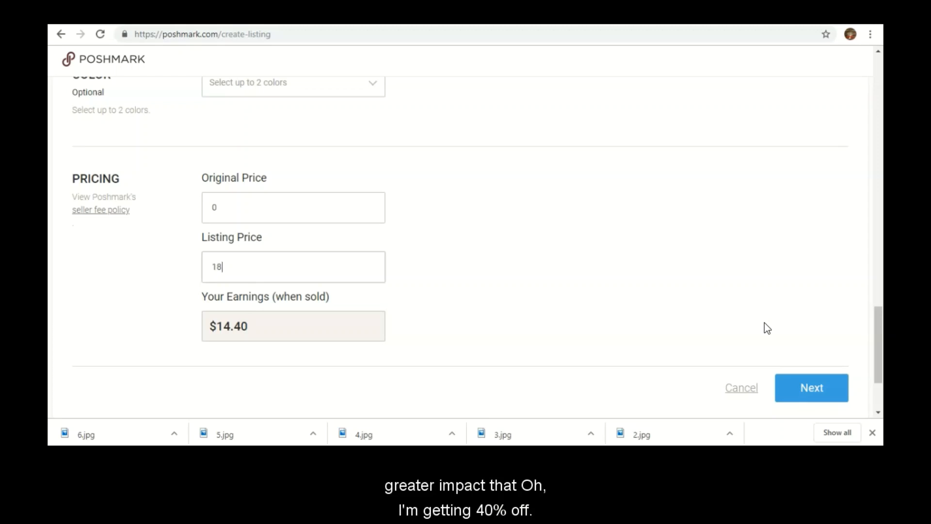
Continue to the Share Listing options, keep Pinterest sharing on, and publish the cardigan listing.
{"action": "left_click", "coordinate": [808, 388]}
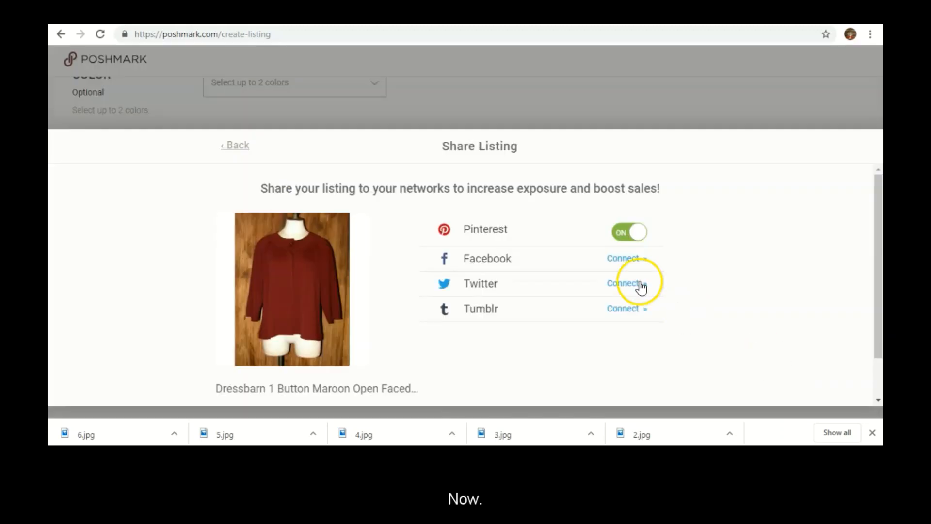
{"action": "scroll", "coordinate": [425, 359], "scroll_direction": "down", "scroll_amount": 1}
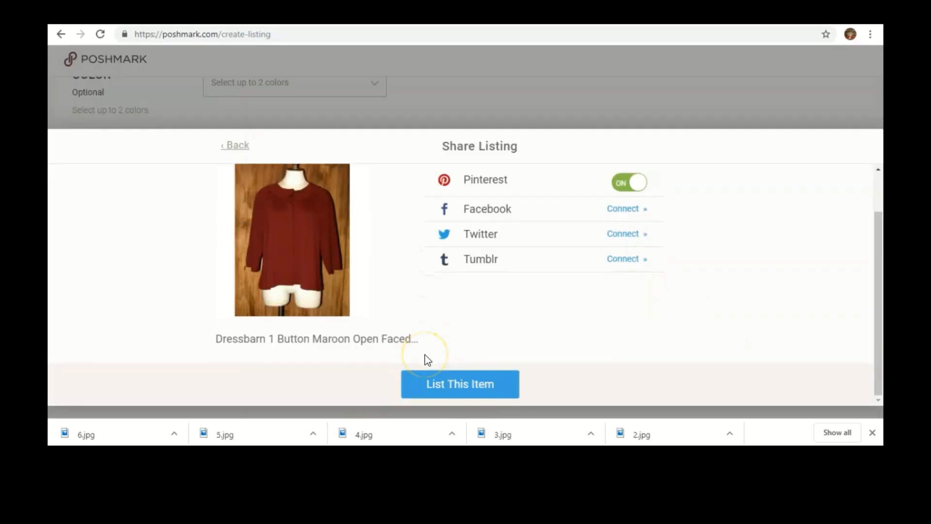
{"action": "scroll", "coordinate": [575, 284], "scroll_direction": "up", "scroll_amount": 1}
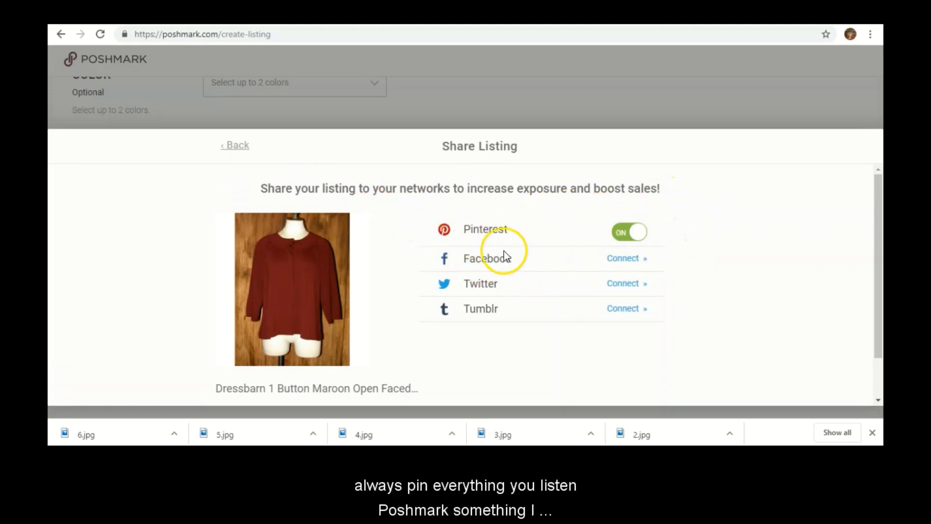
{"action": "scroll", "coordinate": [420, 336], "scroll_direction": "down", "scroll_amount": 1}
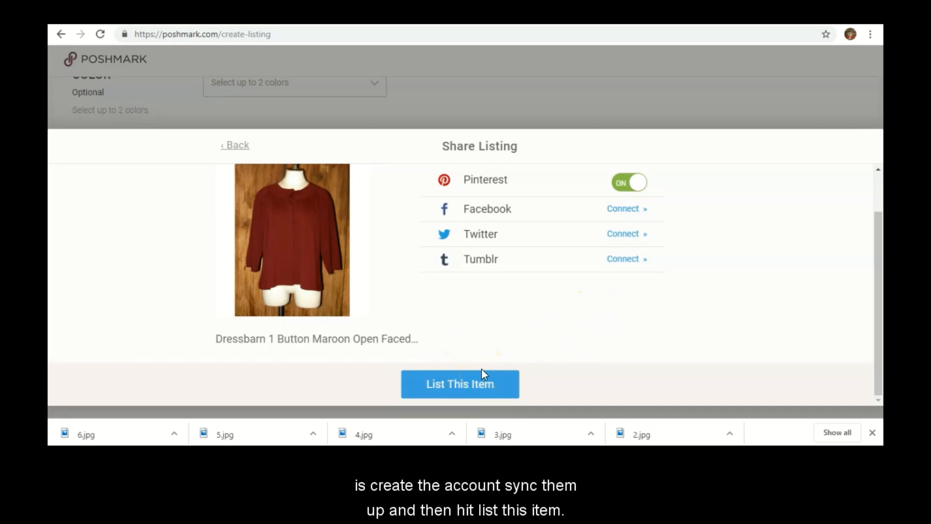
{"action": "left_click", "coordinate": [474, 383]}
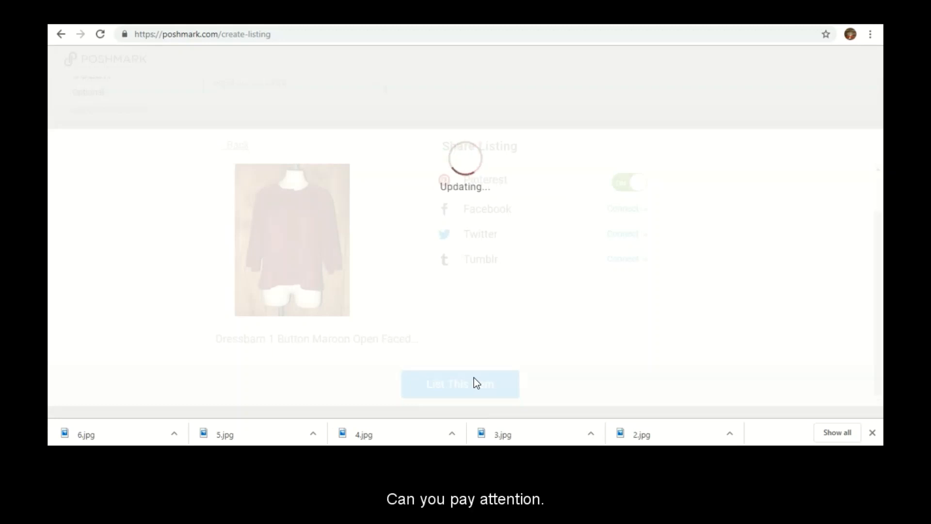
{"action": "left_click", "coordinate": [476, 385]}
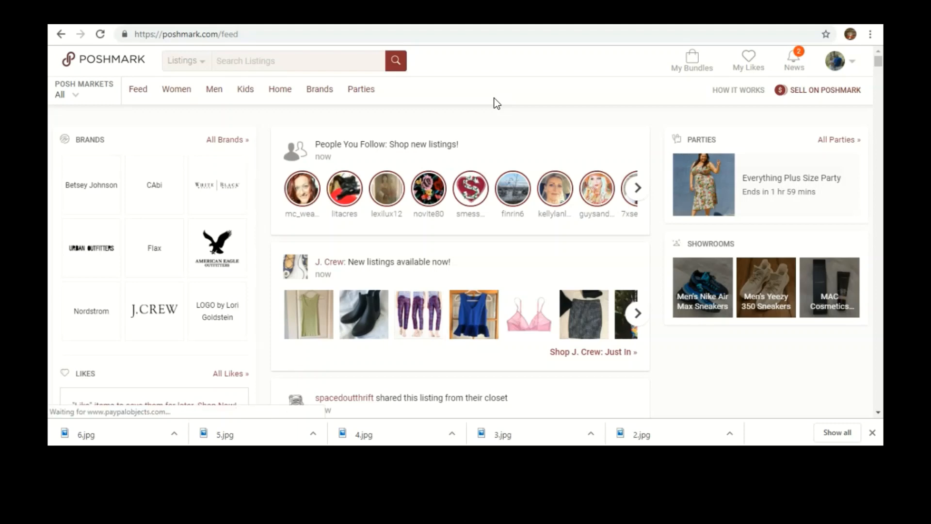
Switch to the eBay listing and capture the cardigan's main photo with Snipping Tool, retaking the snip for a neater crop.
{"action": "left_click", "coordinate": [489, 15]}
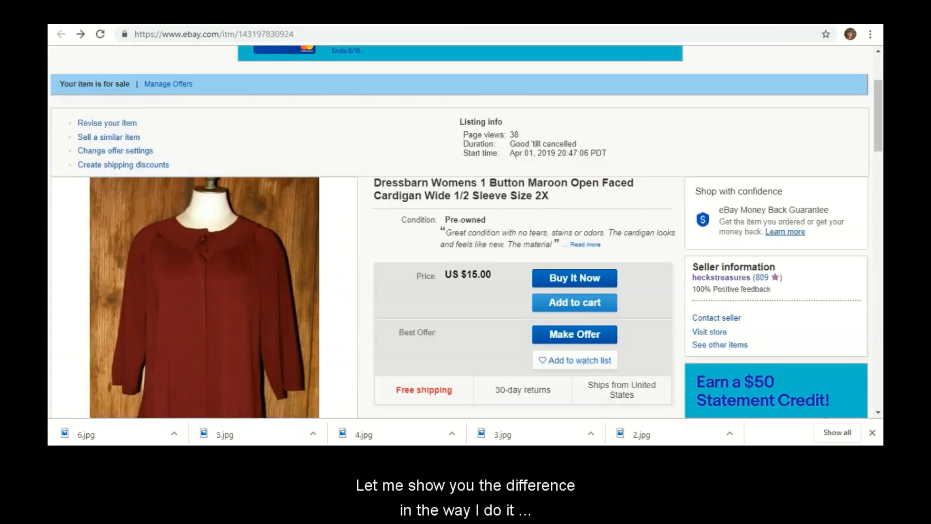
{"action": "left_click", "coordinate": [357, 92]}
{"action": "scroll", "coordinate": [330, 142], "scroll_direction": "down", "scroll_amount": 2}
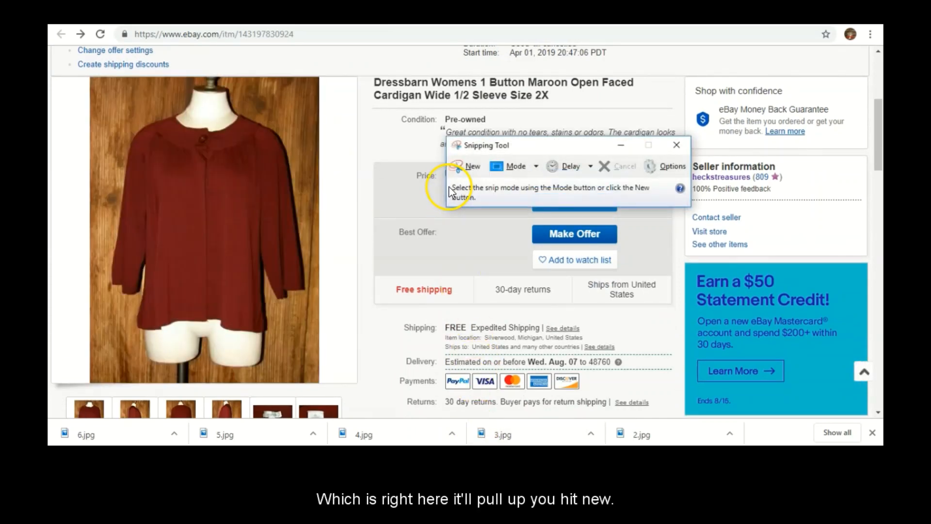
{"action": "left_click", "coordinate": [473, 166]}
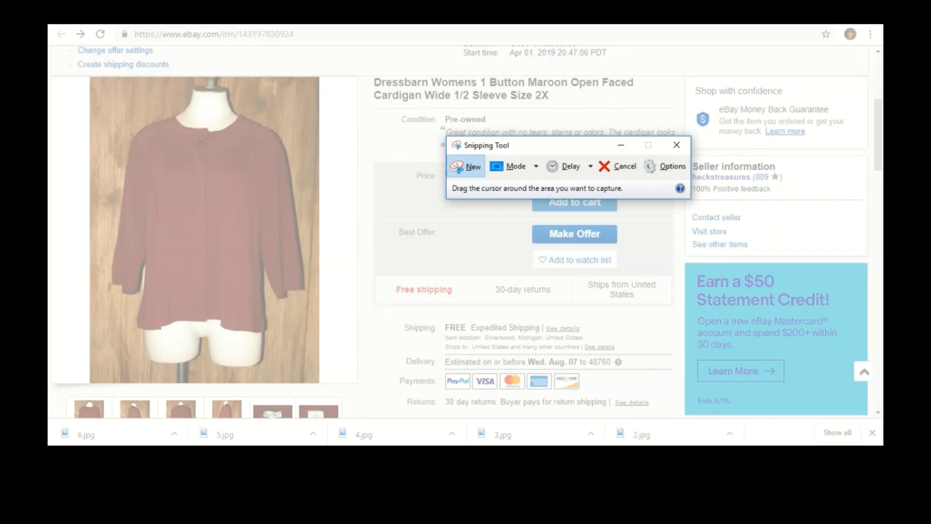
{"action": "left_click_drag", "start_coordinate": [50, 76], "coordinate": [357, 383]}
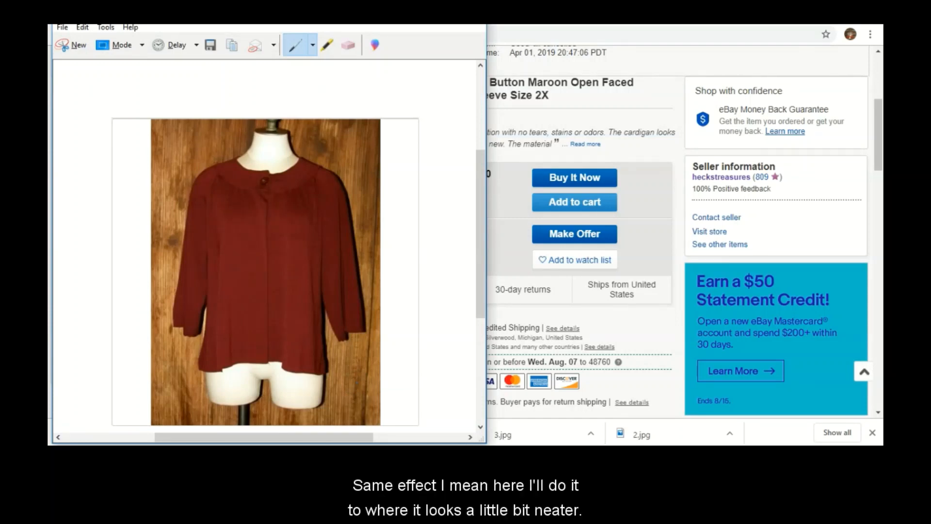
{"action": "left_click", "coordinate": [68, 45]}
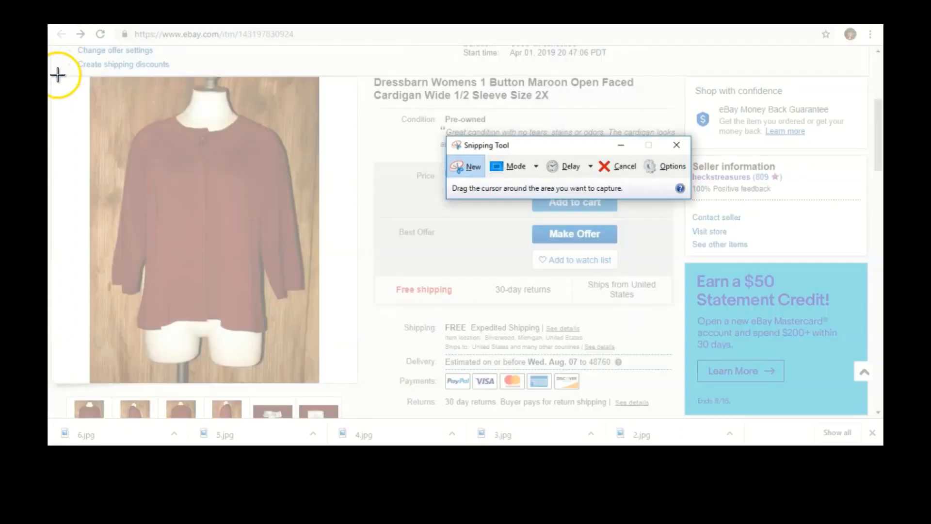
{"action": "left_click_drag", "start_coordinate": [53, 77], "coordinate": [357, 383]}
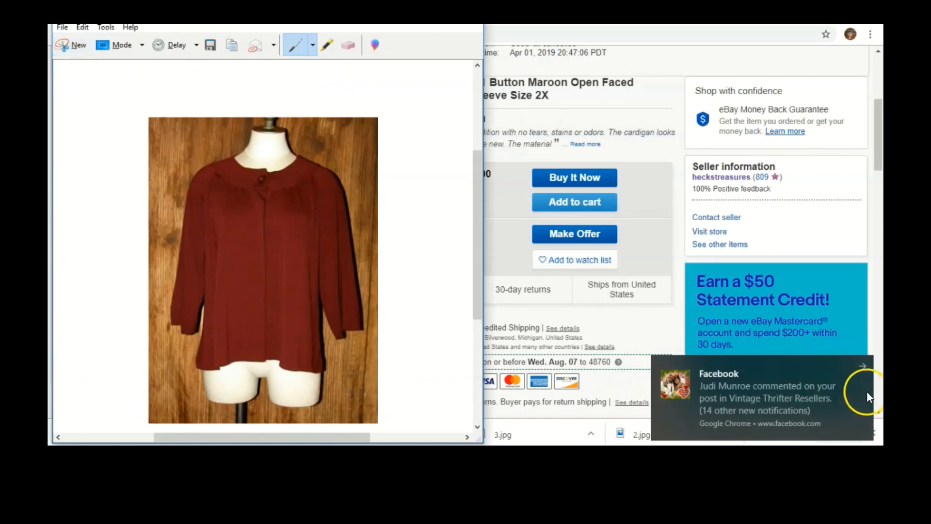
{"action": "left_click", "coordinate": [863, 366]}
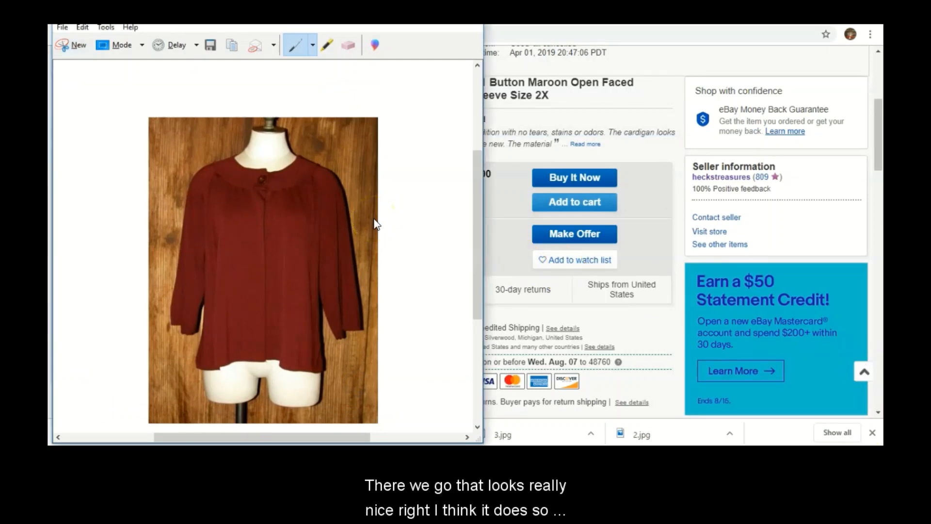
Save the snip as a JPEG named 1a in the Dressbarn folder inside Betseyville and close Snipping Tool.
{"action": "key", "text": "ctrl+s"}
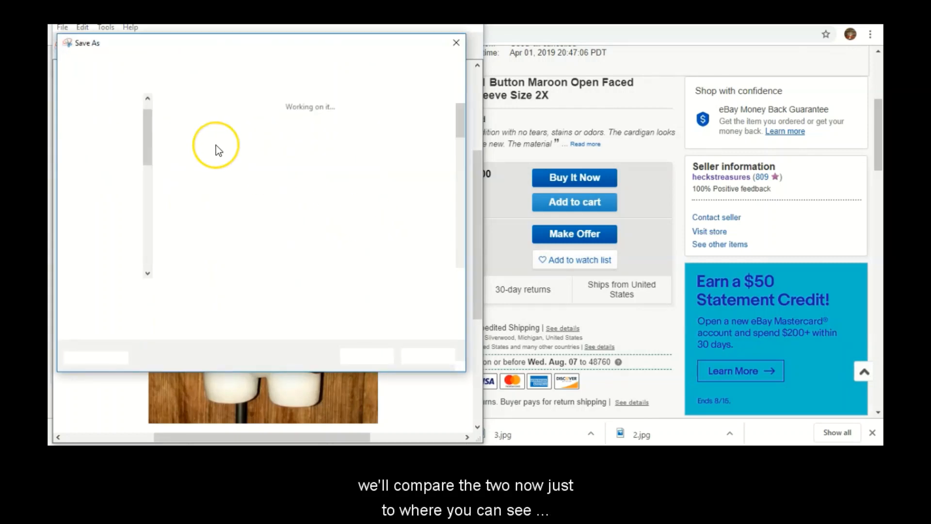
{"action": "double_click", "coordinate": [209, 133]}
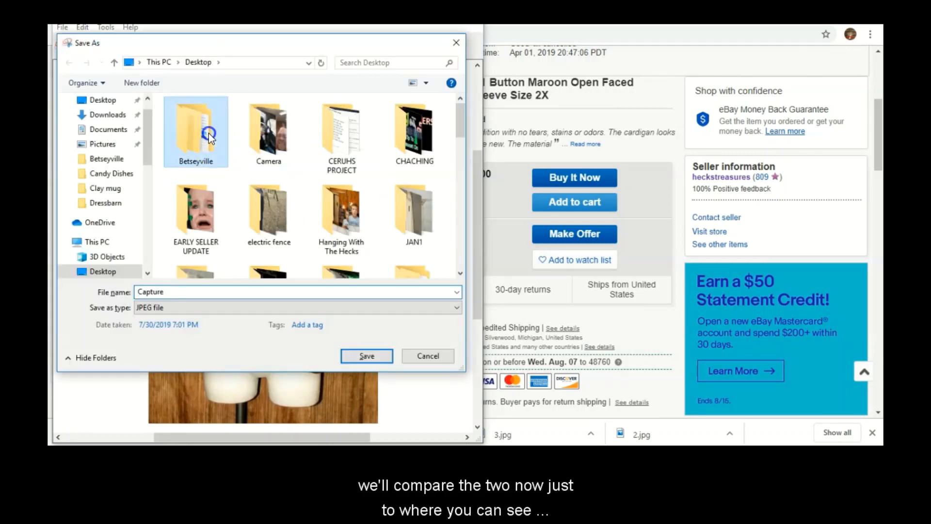
{"action": "double_click", "coordinate": [280, 127]}
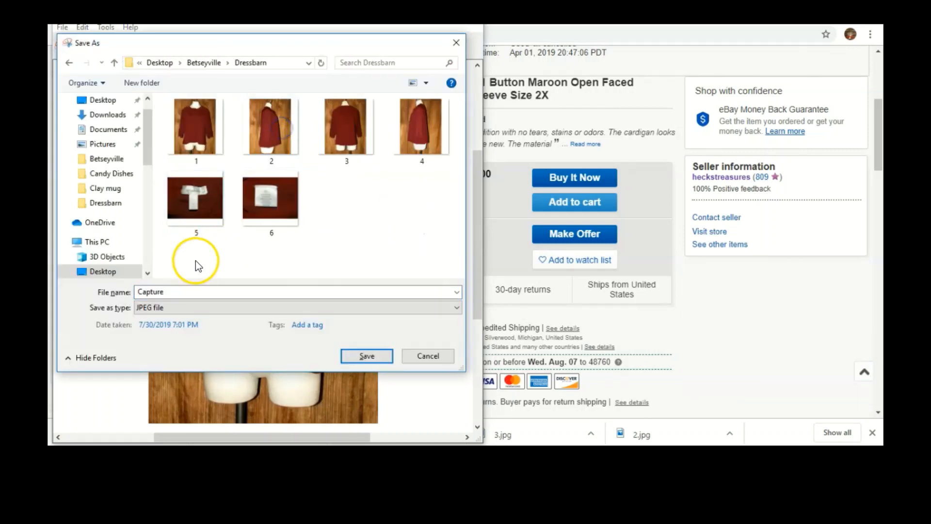
{"action": "double_click", "coordinate": [175, 292]}
{"action": "type", "text": "1a"}
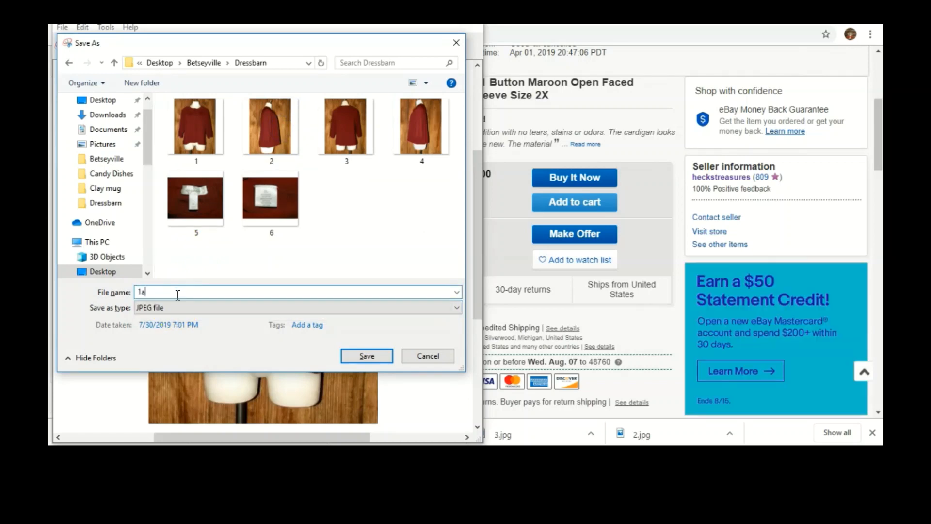
{"action": "key", "text": "Return"}
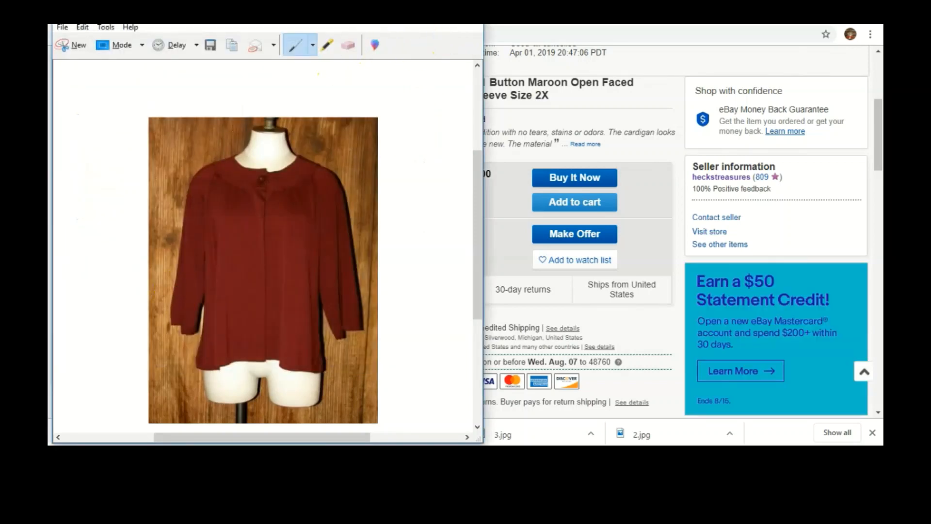
{"action": "left_click", "coordinate": [471, 20]}
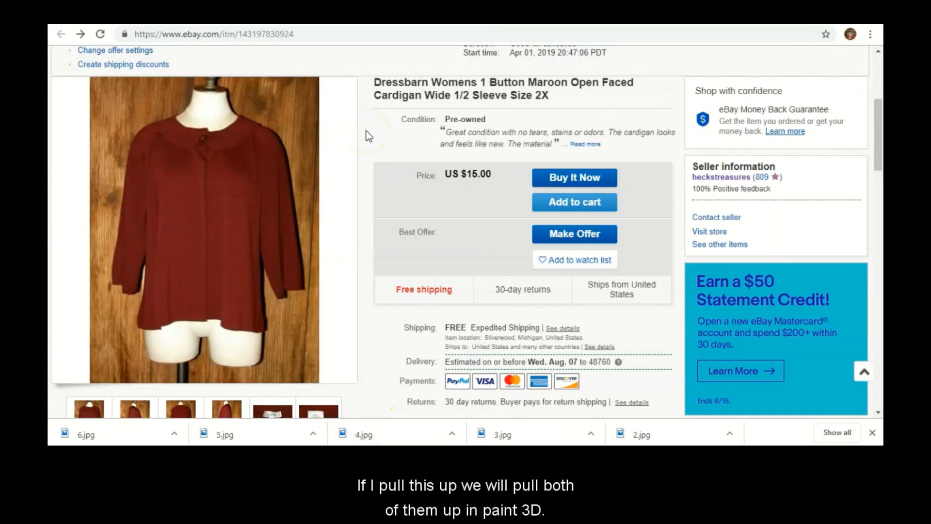
Open the Dressbarn folder in File Explorer and open photos 1 and 1a in Paint 3D.
{"action": "key", "text": "super+e"}
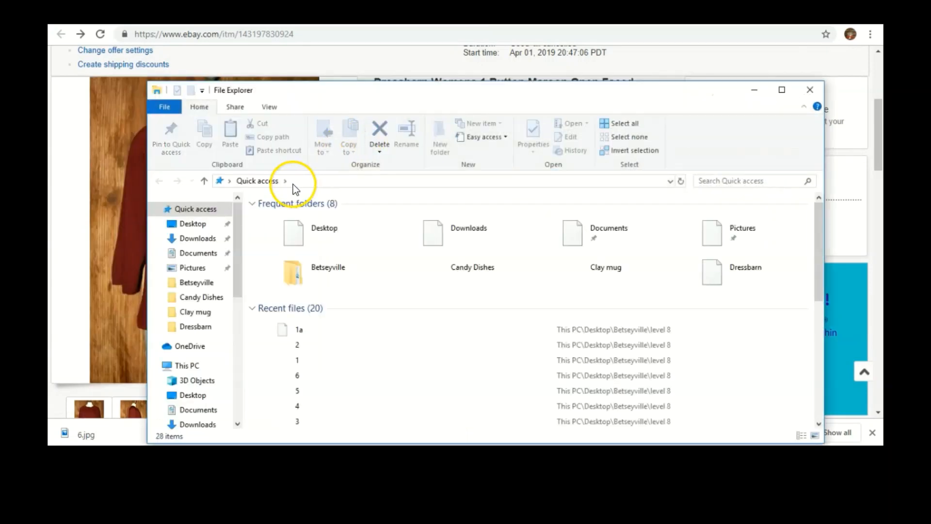
{"action": "left_click", "coordinate": [207, 327]}
{"action": "left_click", "coordinate": [287, 228]}
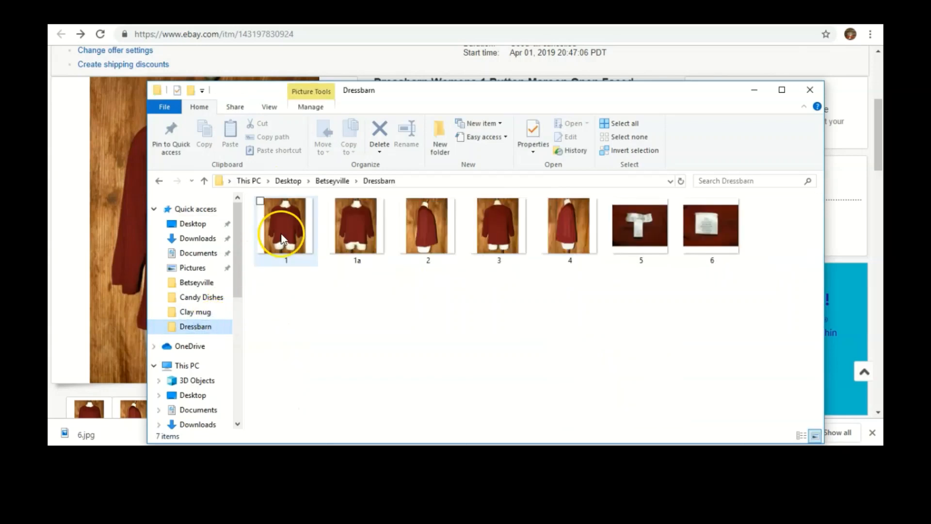
{"action": "left_click", "coordinate": [357, 241], "text": "ctrl"}
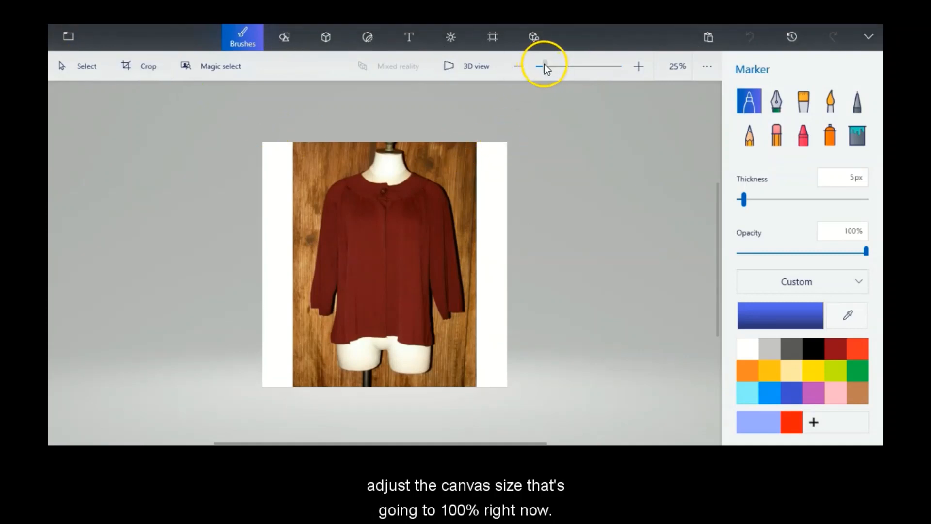
View the downloaded cardigan photo at 100% zoom around its collar and button.
{"action": "left_click_drag", "start_coordinate": [544, 63], "coordinate": [577, 73]}
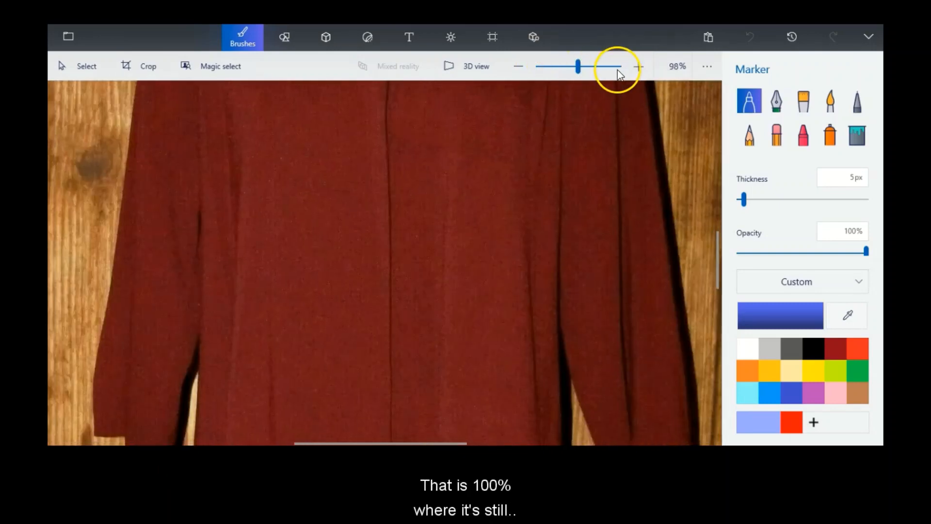
{"action": "left_click", "coordinate": [639, 67]}
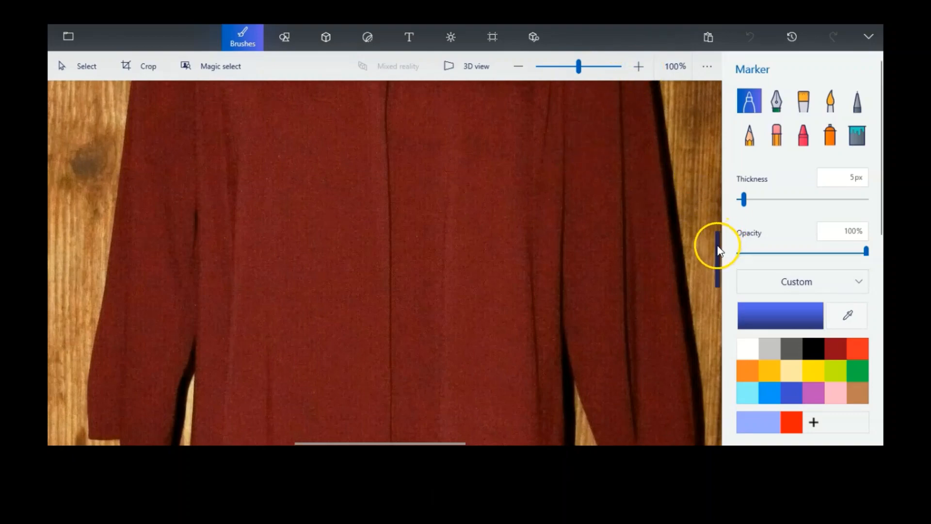
{"action": "left_click_drag", "start_coordinate": [718, 251], "coordinate": [717, 219]}
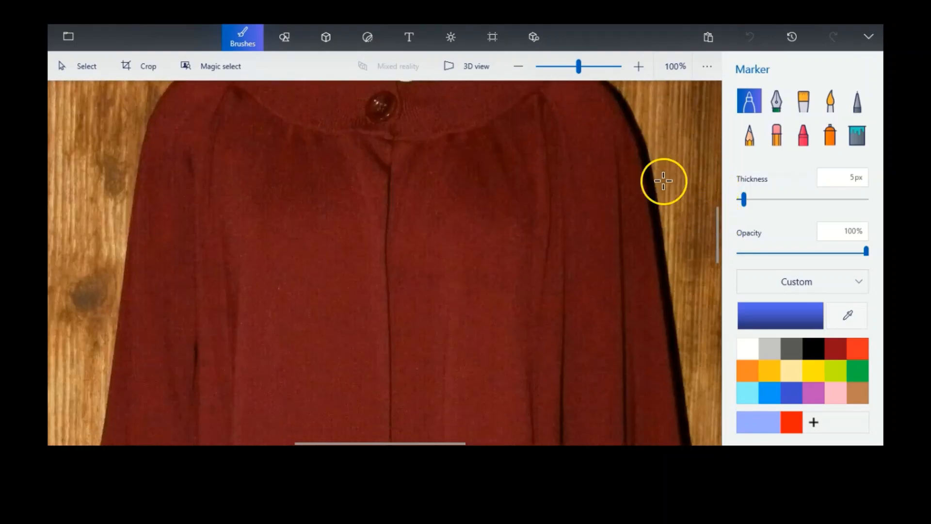
Switch to the snipped cardigan photo and view it at 100% zoom to compare its size.
{"action": "key", "text": "alt+Tab"}
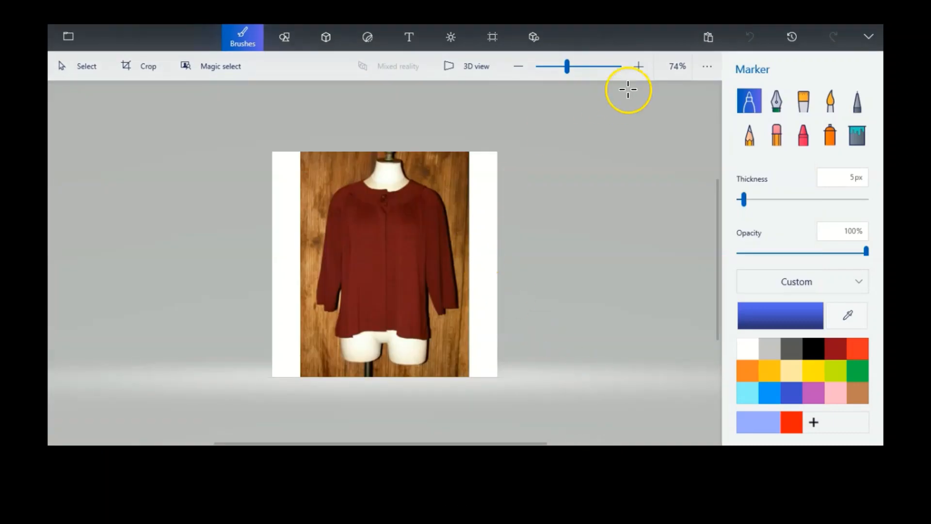
{"action": "left_click", "coordinate": [645, 67]}
{"action": "left_click", "coordinate": [640, 66]}
{"action": "left_click", "coordinate": [639, 66]}
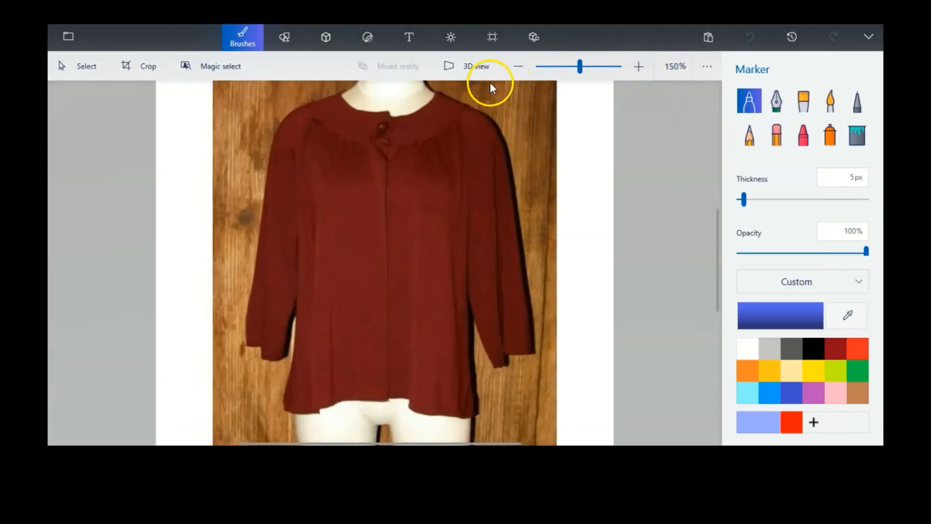
{"action": "left_click", "coordinate": [524, 70]}
{"action": "left_click", "coordinate": [526, 69]}
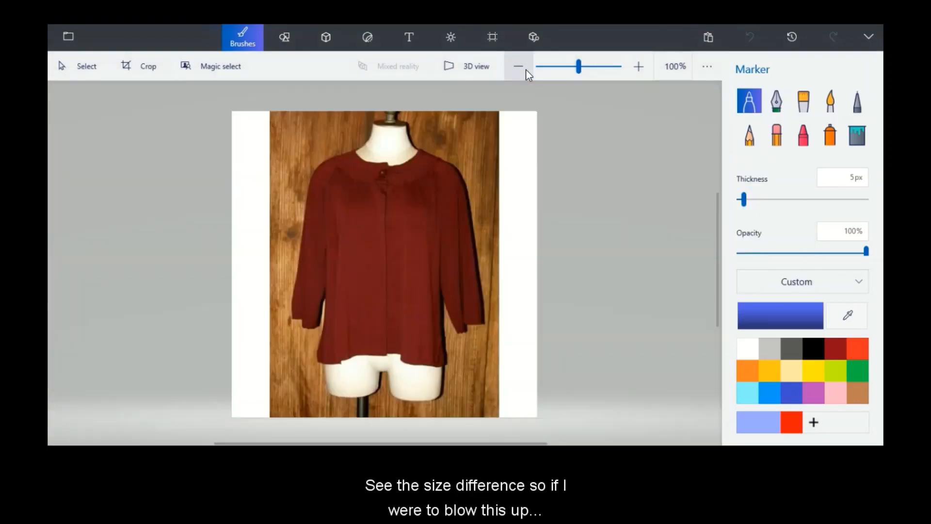
Enlarge the snipped photo to 300% and compare its button and fabric clarity with the downloaded photo at 100%.
{"action": "left_click", "coordinate": [642, 81]}
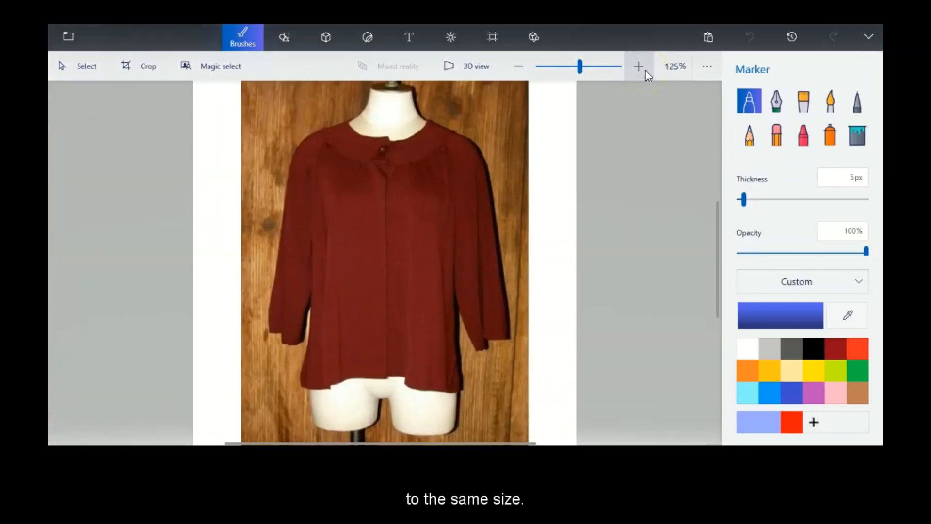
{"action": "left_click", "coordinate": [645, 70]}
{"action": "left_click", "coordinate": [645, 71]}
{"action": "left_click", "coordinate": [638, 67]}
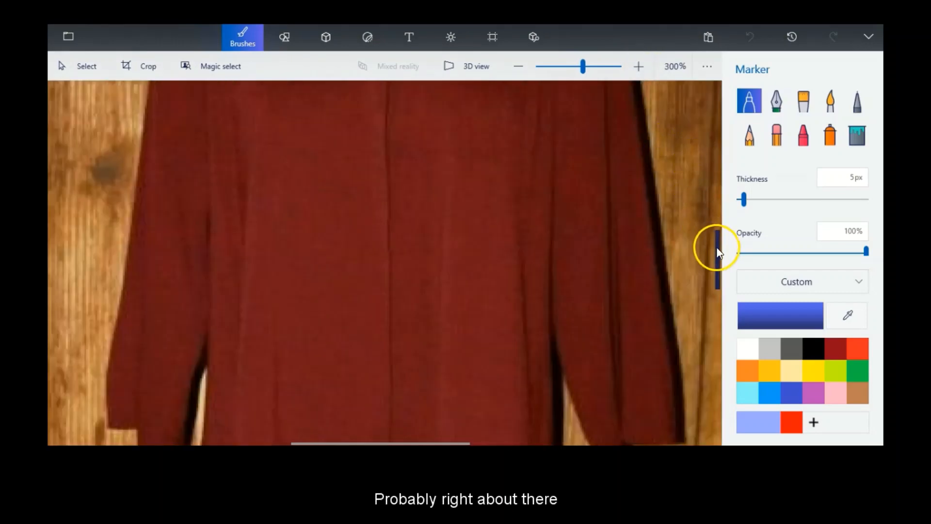
{"action": "left_click_drag", "start_coordinate": [715, 249], "coordinate": [719, 216]}
{"action": "scroll", "coordinate": [718, 217], "scroll_direction": "down", "scroll_amount": 2}
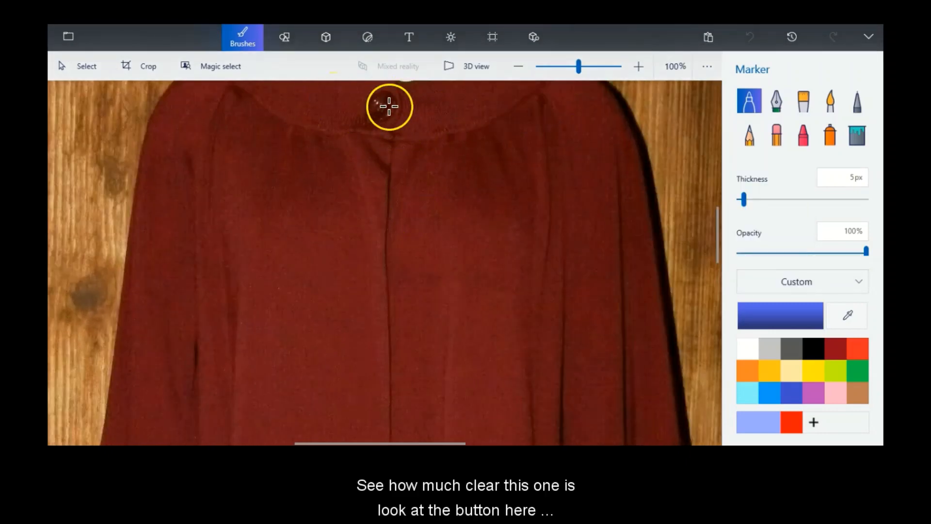
{"action": "scroll", "coordinate": [392, 123], "scroll_direction": "up", "scroll_amount": 2}
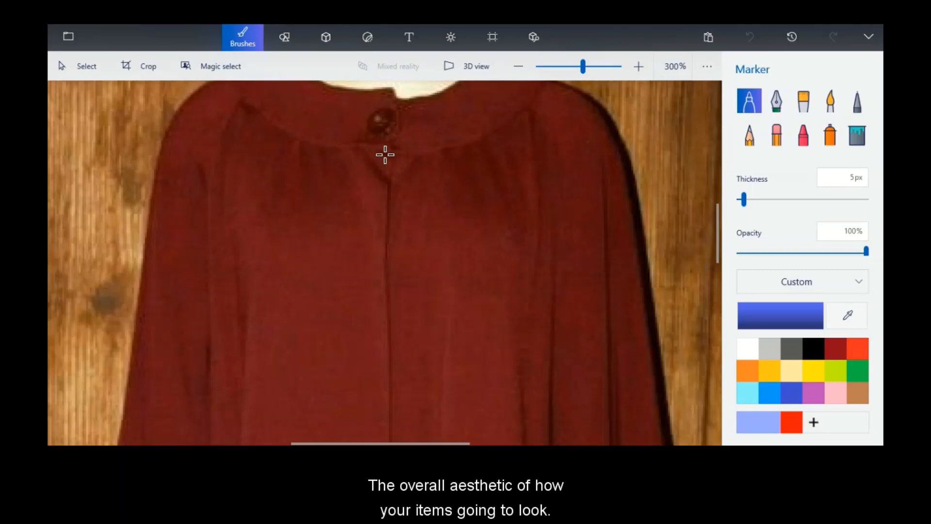
{"action": "scroll", "coordinate": [388, 160], "scroll_direction": "down", "scroll_amount": 2}
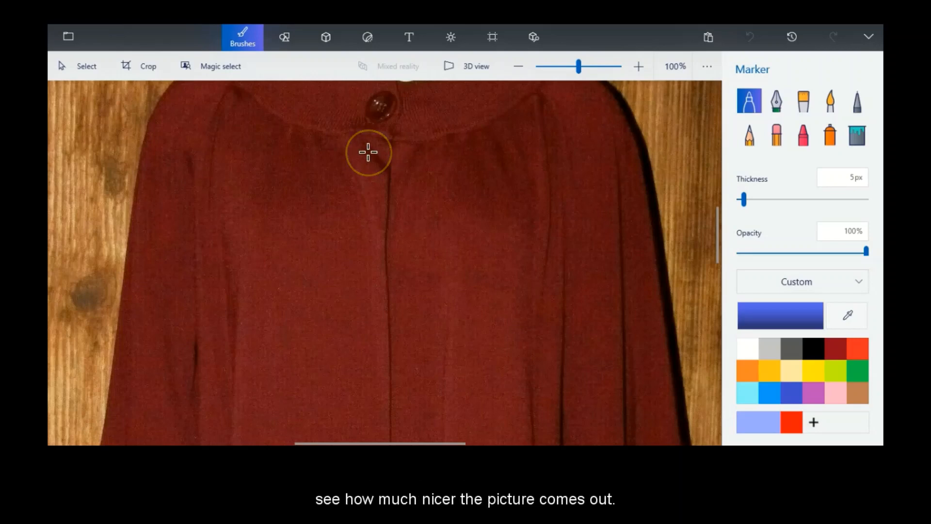
{"action": "scroll", "coordinate": [368, 151], "scroll_direction": "up", "scroll_amount": 2}
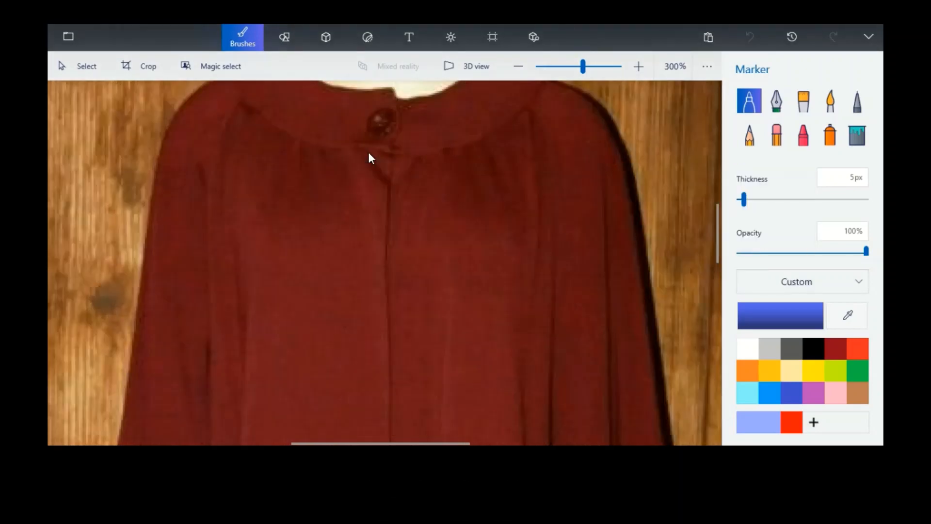